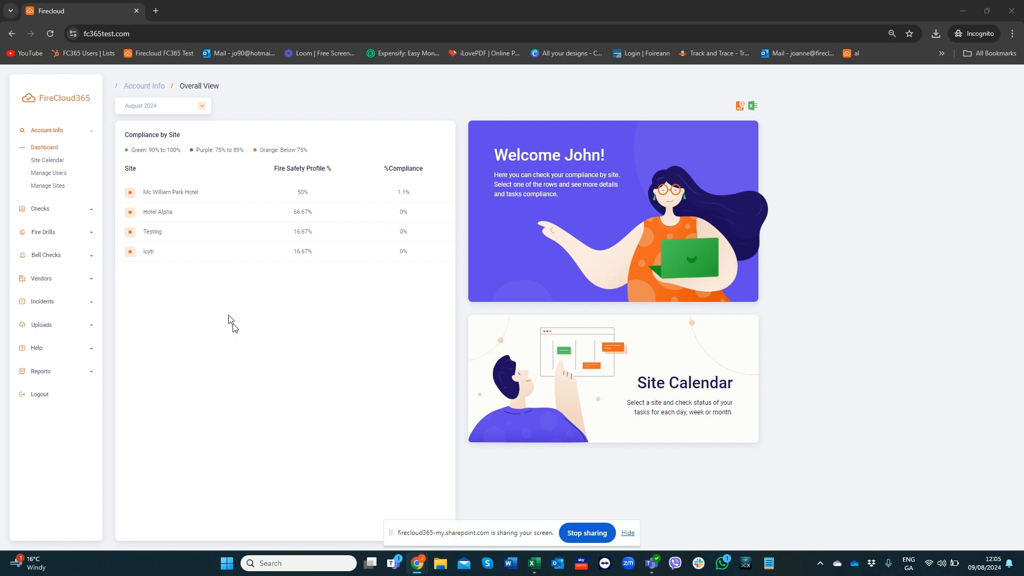
# Step: Download the blank asset import template from the Import Assets page of Checks, saving it as template (81) in Downloads
pyautogui.click(51, 214)
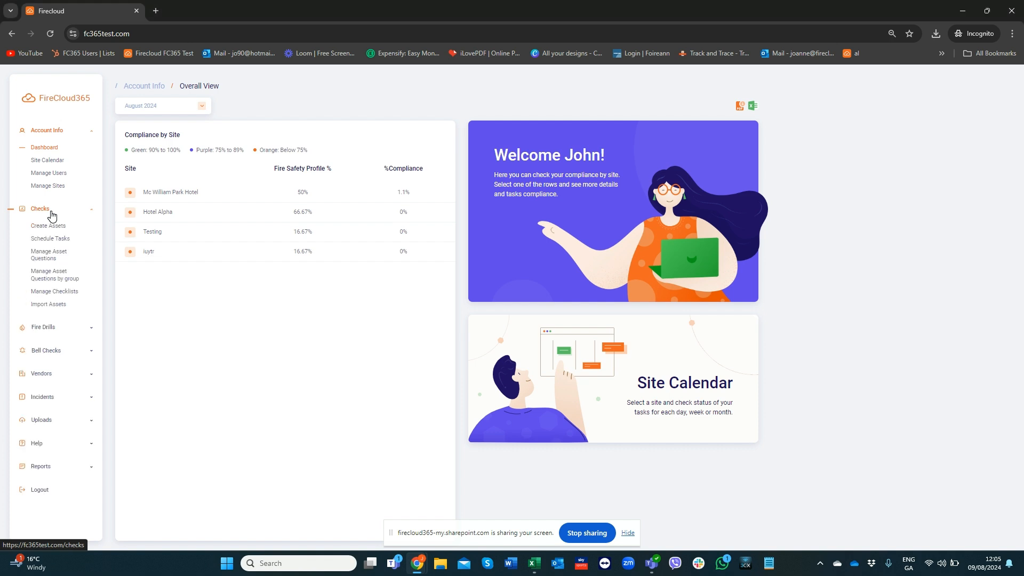
pyautogui.click(48, 304)
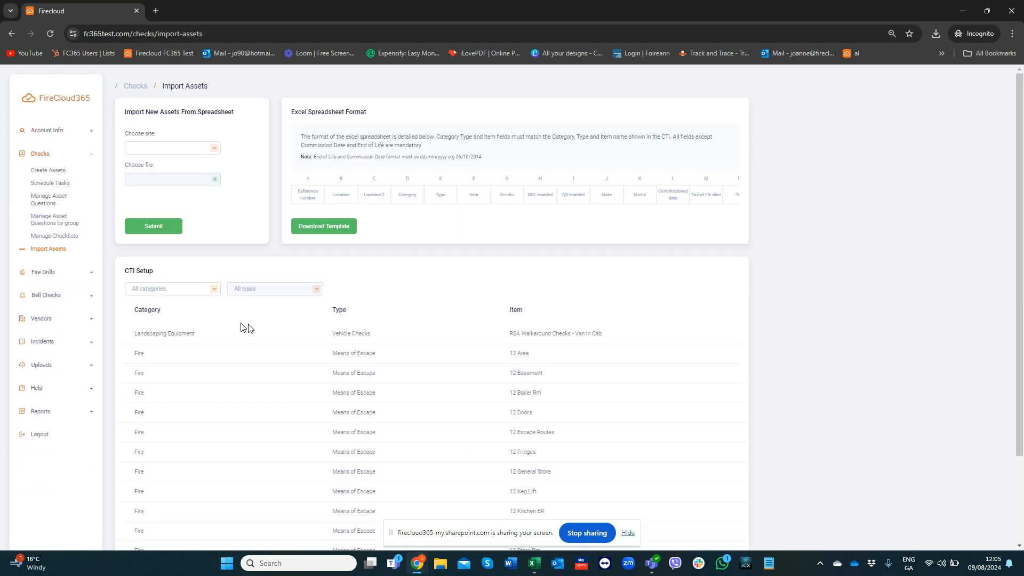
pyautogui.click(330, 229)
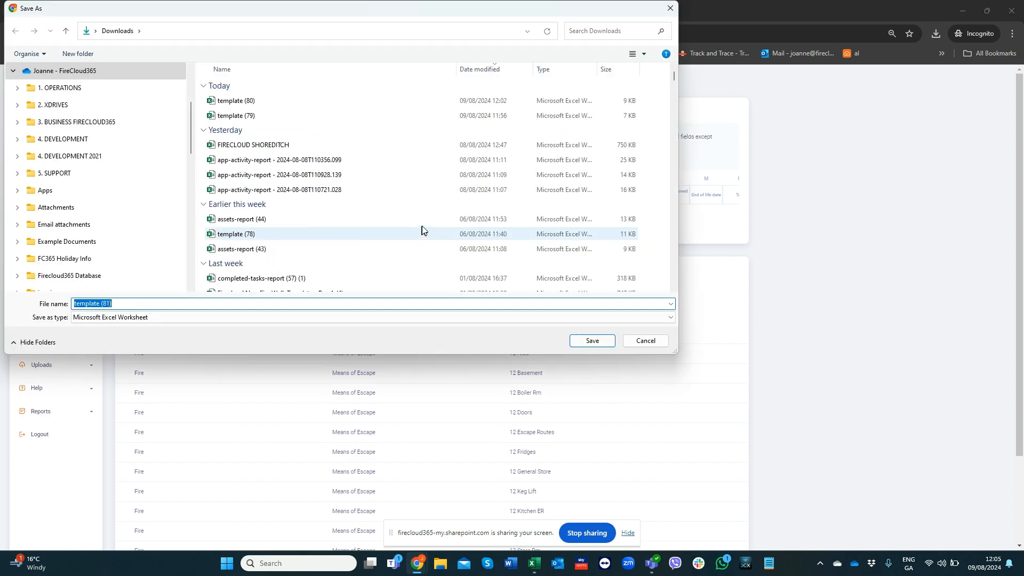
pyautogui.click(601, 343)
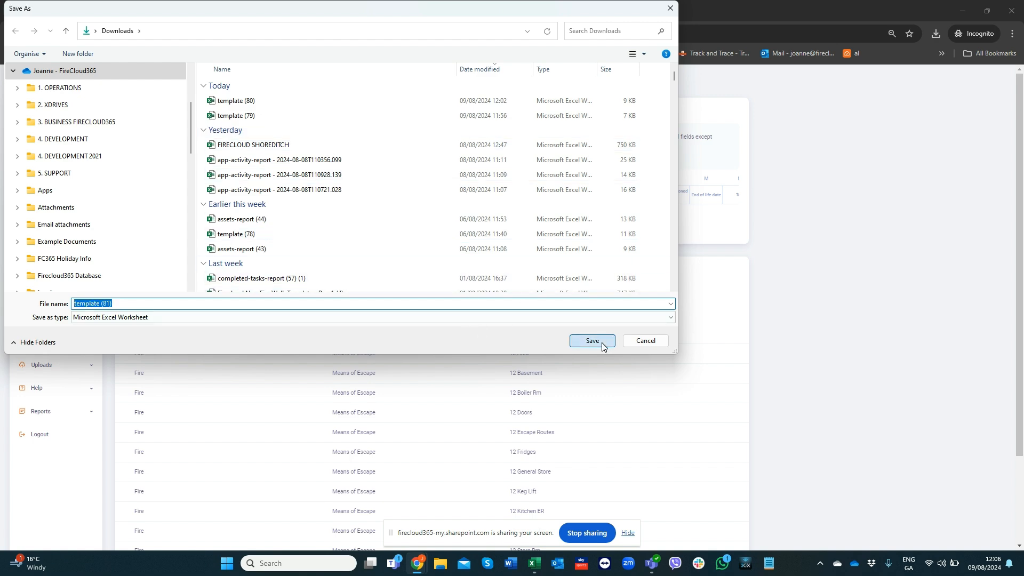
# Step: Open the downloaded template (81) workbook in Excel and enable editing
pyautogui.click(935, 33)
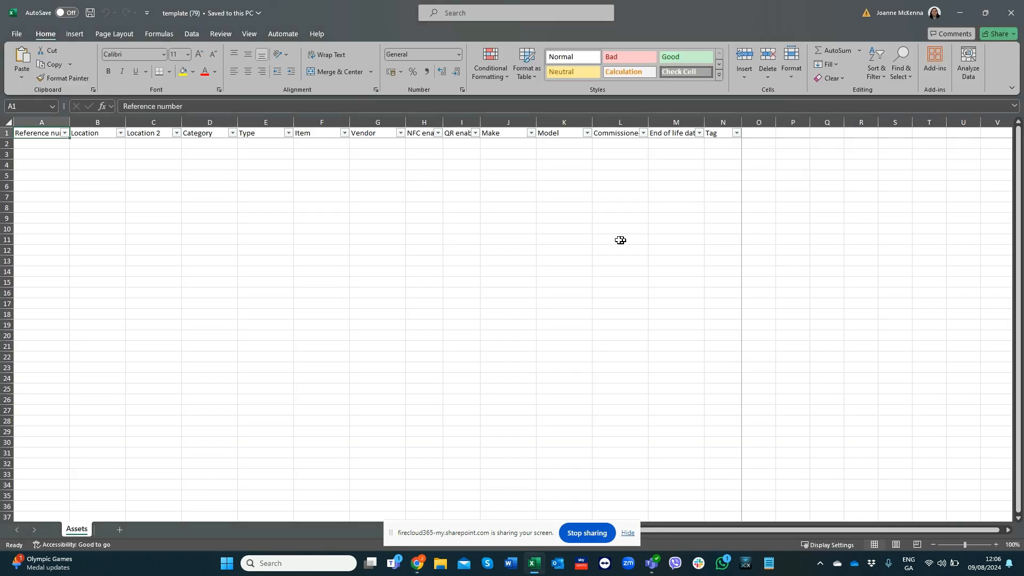
pyautogui.click(575, 256)
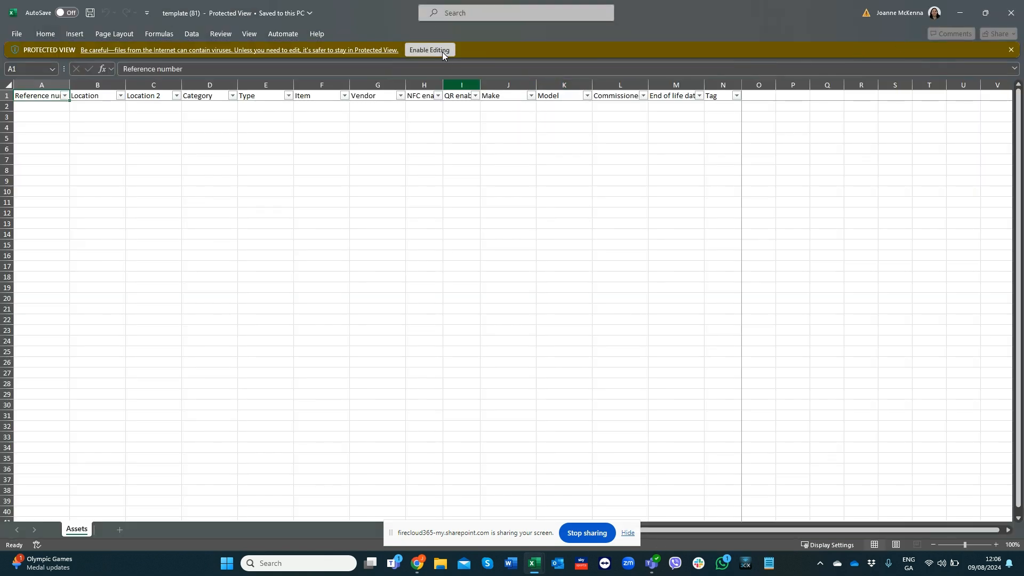
pyautogui.click(442, 53)
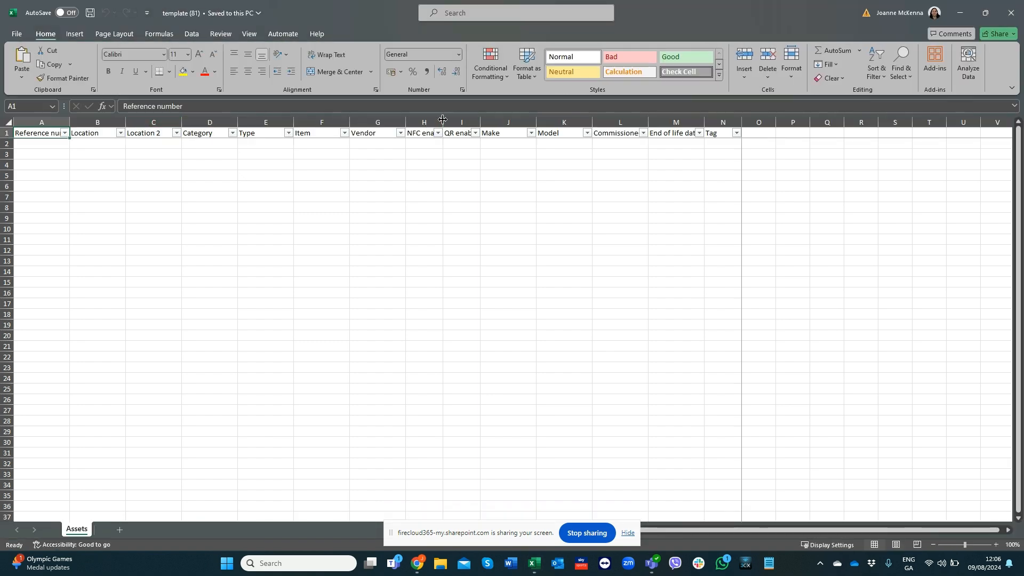
# Step: Auto-fit the NFC enabled, QR enabled, Commissioned date, End of life date and Reference number columns to their headings
pyautogui.doubleClick(443, 122)
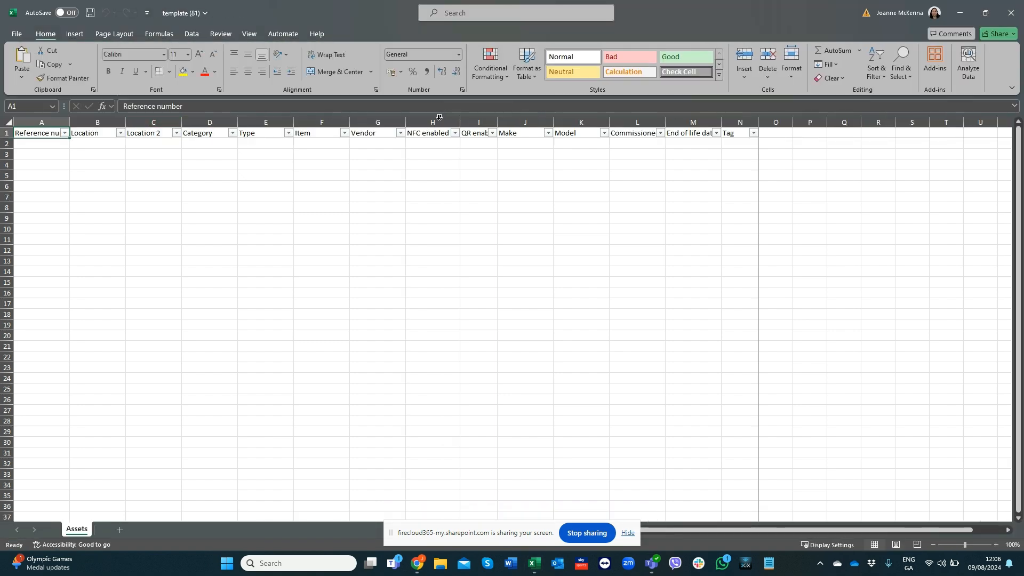
pyautogui.doubleClick(495, 122)
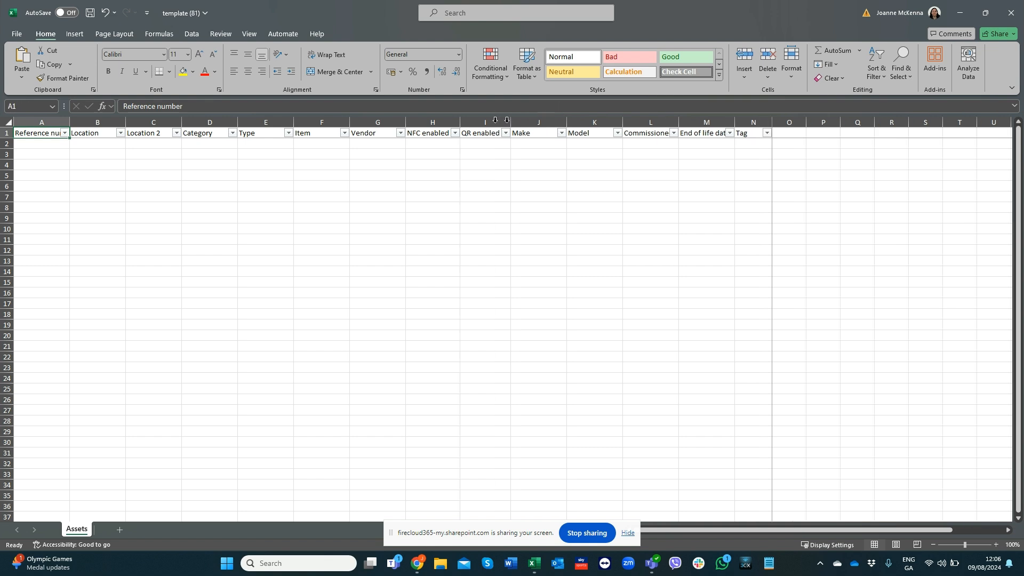
pyautogui.doubleClick(678, 122)
pyautogui.doubleClick(757, 122)
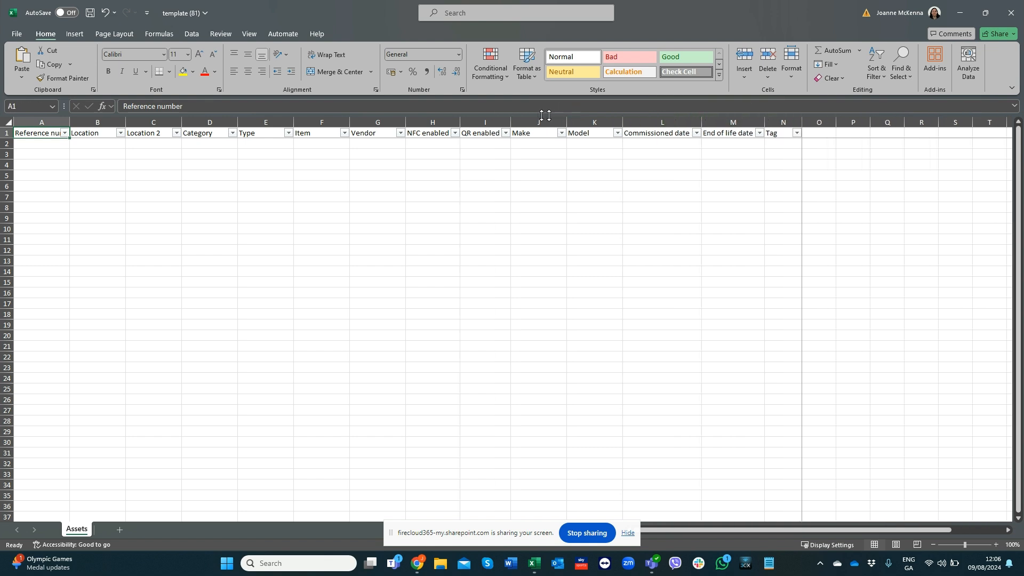
pyautogui.doubleClick(69, 122)
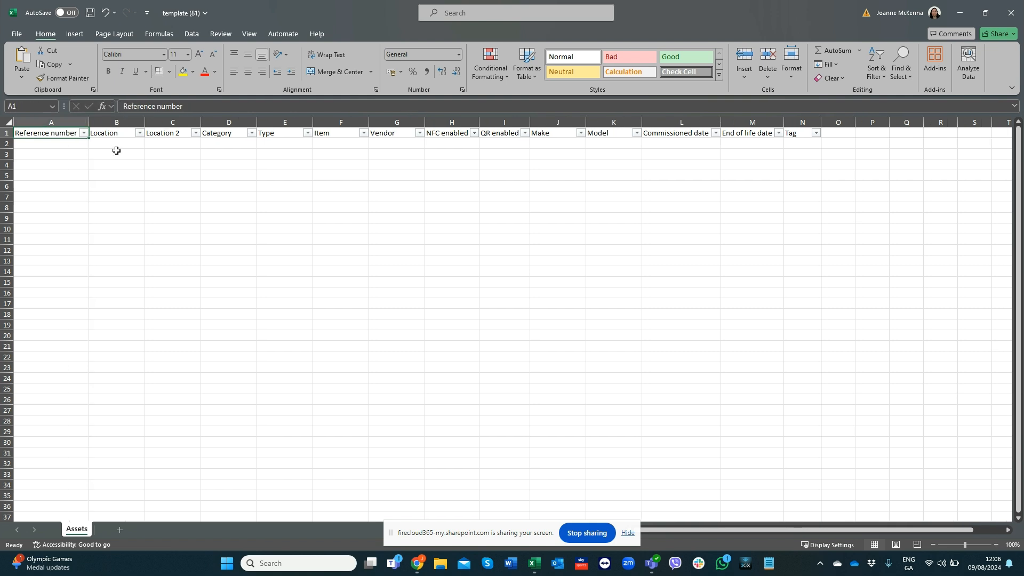
# Step: Fill row 2 with reference number Test123, location GF and location 2 Back of Office
pyautogui.click(62, 145)
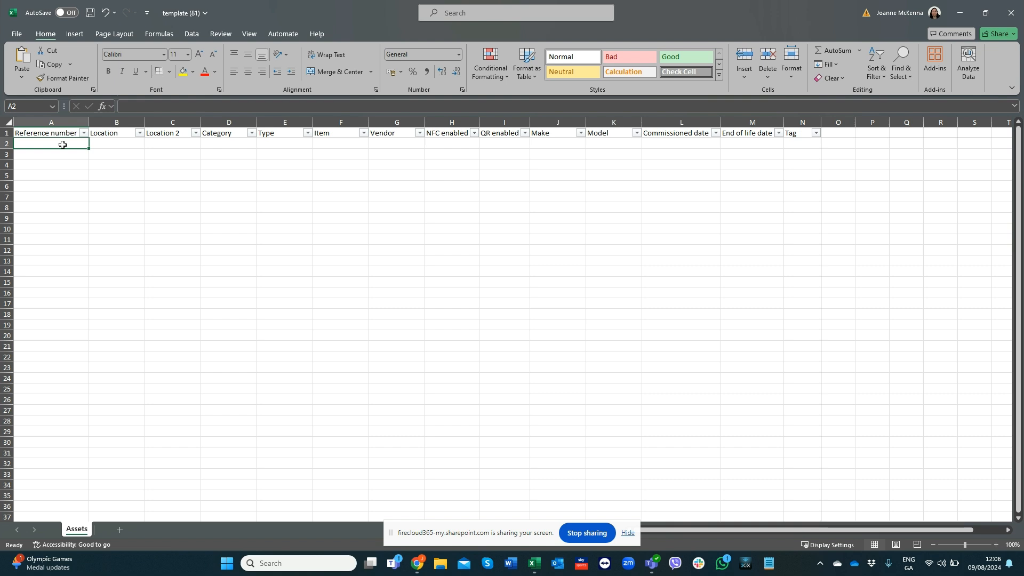
pyautogui.write('Tes')
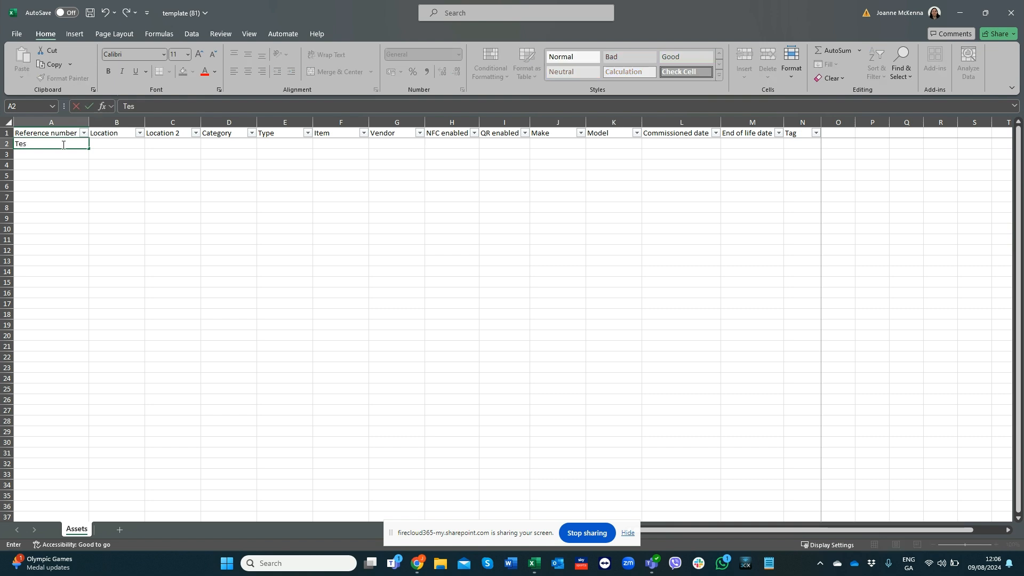
pyautogui.write('t123')
pyautogui.press('Tab')
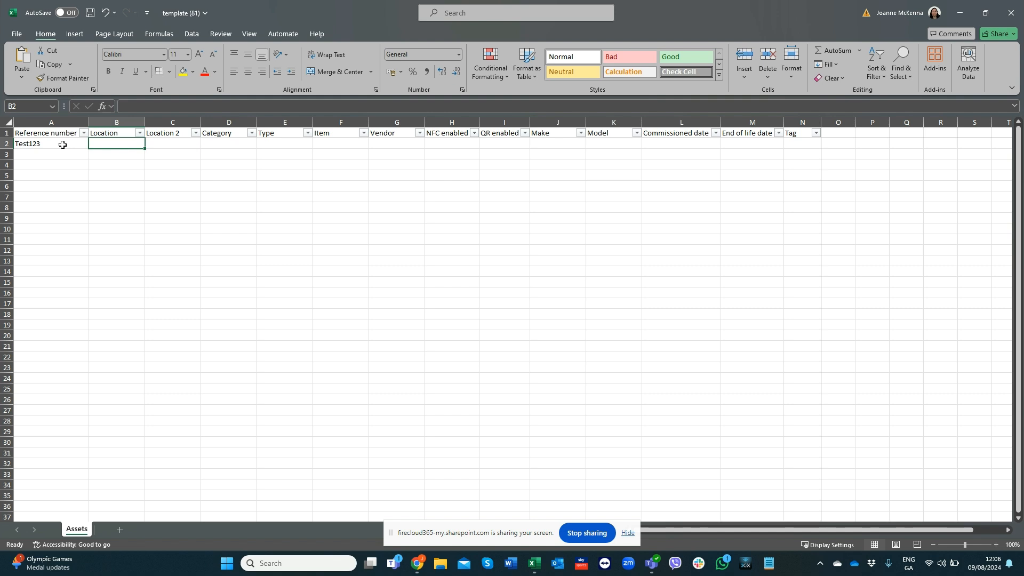
pyautogui.write('GF')
pyautogui.press('Tab')
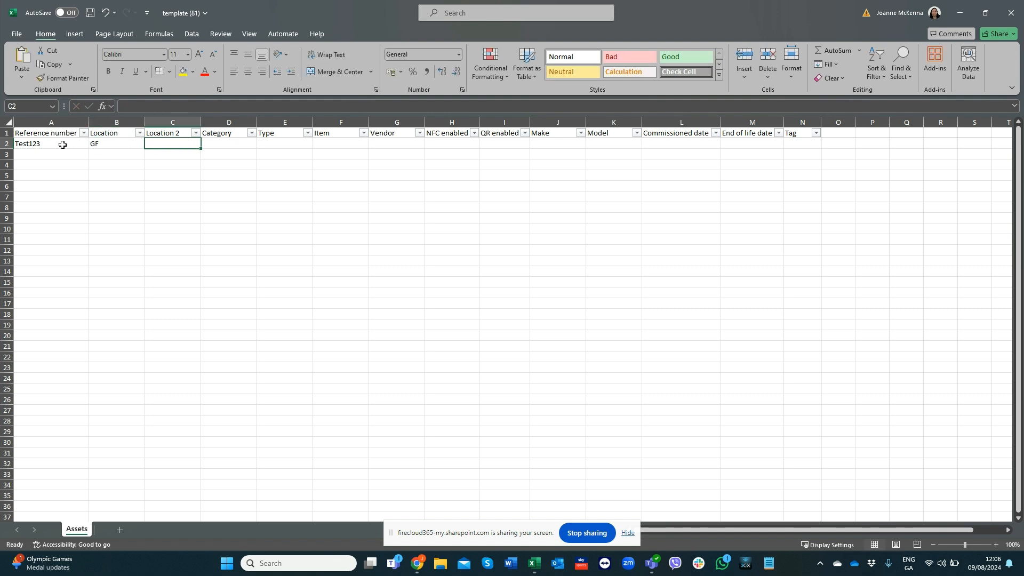
pyautogui.write('Back of')
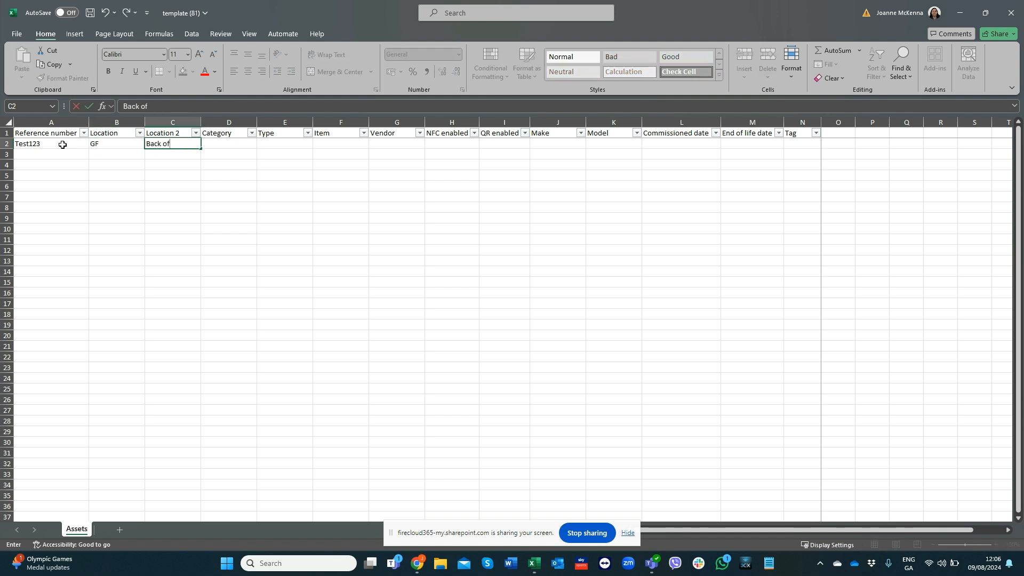
pyautogui.write(' Office')
pyautogui.click(247, 173)
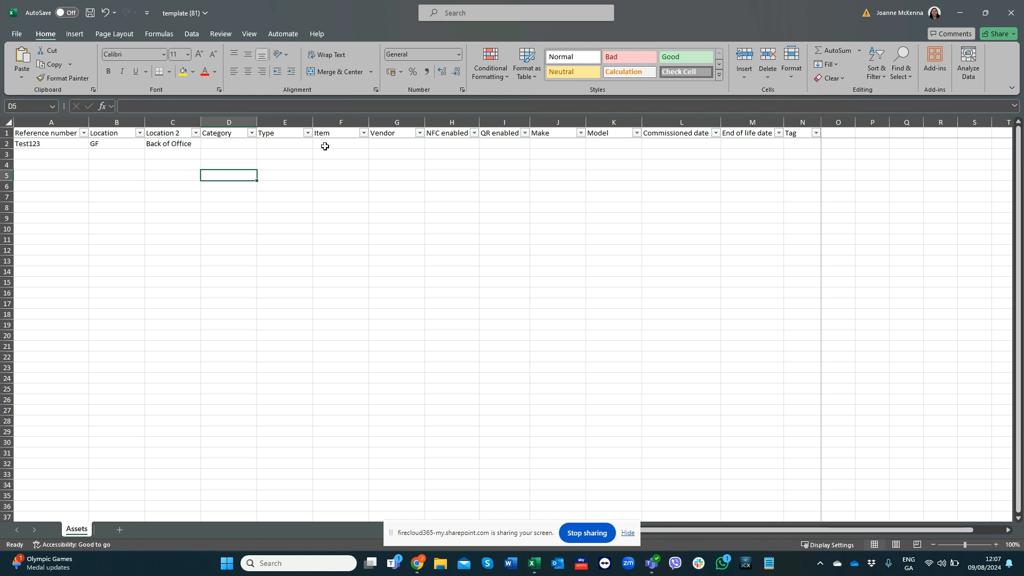
# Step: Switch to the Firecloud page in Chrome and filter the CTI Setup list to category Fire, type Fire detection and Fire Alarm Systems
pyautogui.moveTo(418, 563)
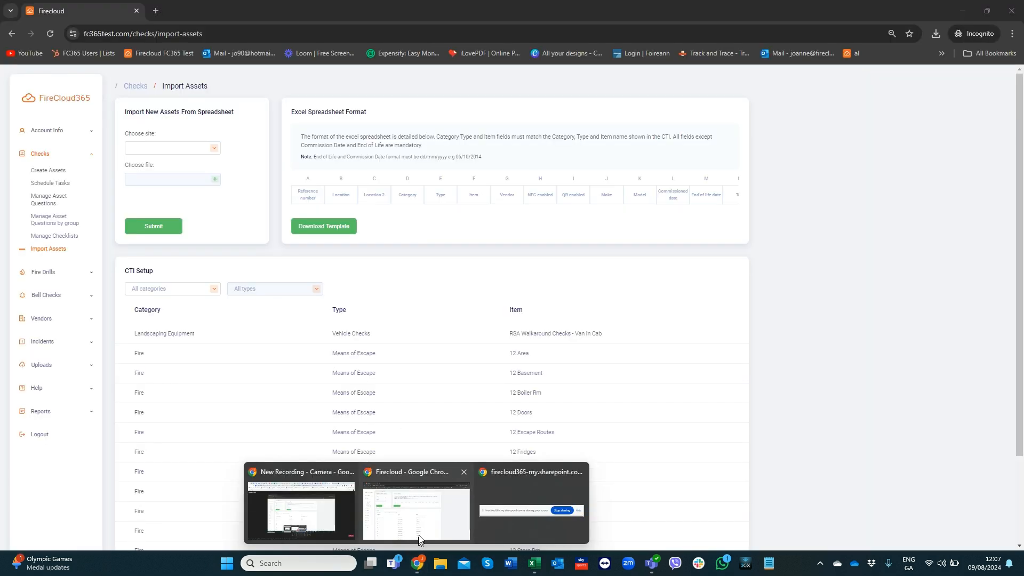
pyautogui.click(419, 535)
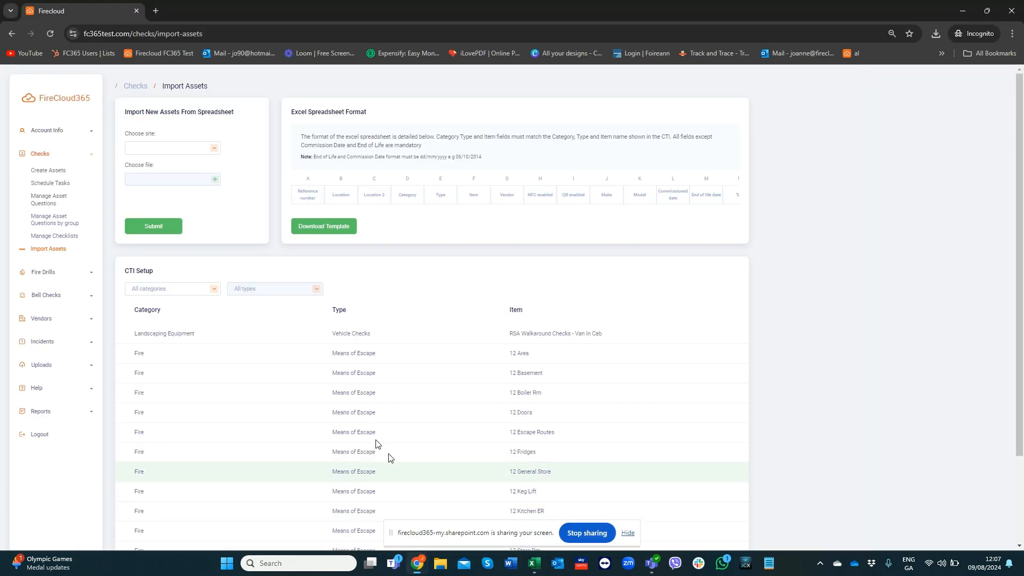
pyautogui.scroll(-1, 318, 367)
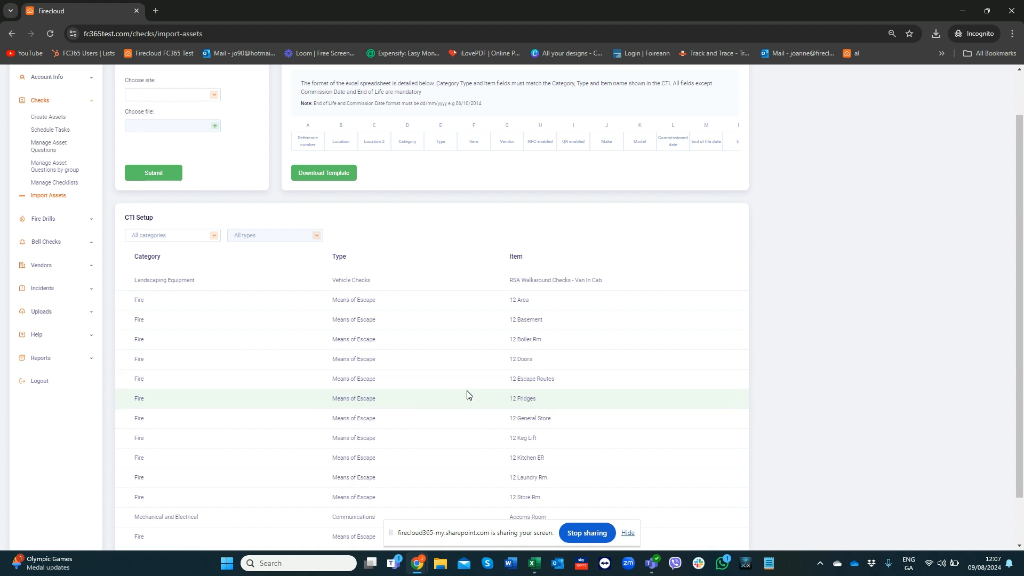
pyautogui.scroll(-1, 467, 393)
pyautogui.scroll(2, 408, 370)
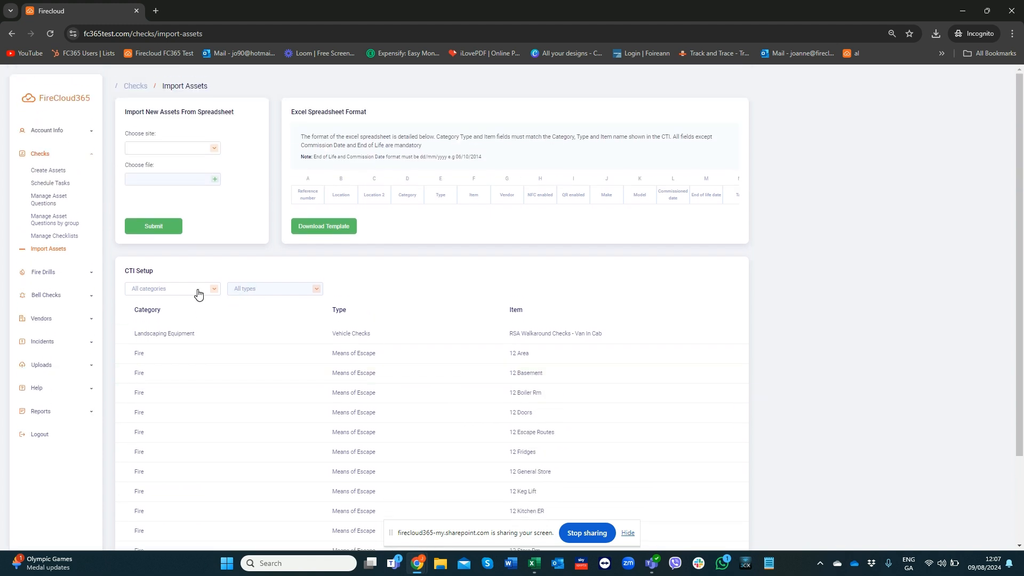
pyautogui.click(202, 288)
pyautogui.scroll(-1, 182, 344)
pyautogui.click(163, 336)
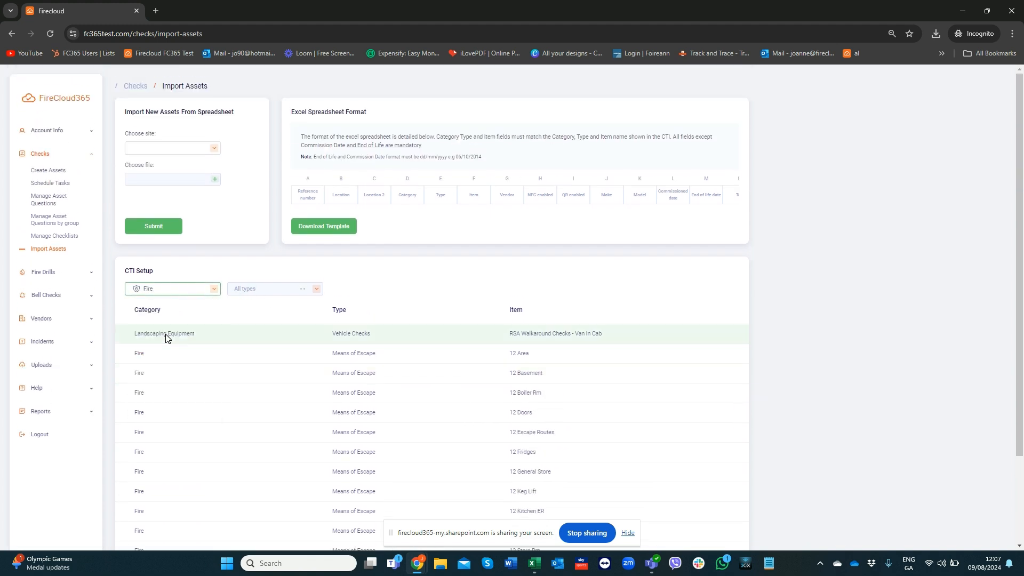
pyautogui.click(252, 293)
pyautogui.click(264, 350)
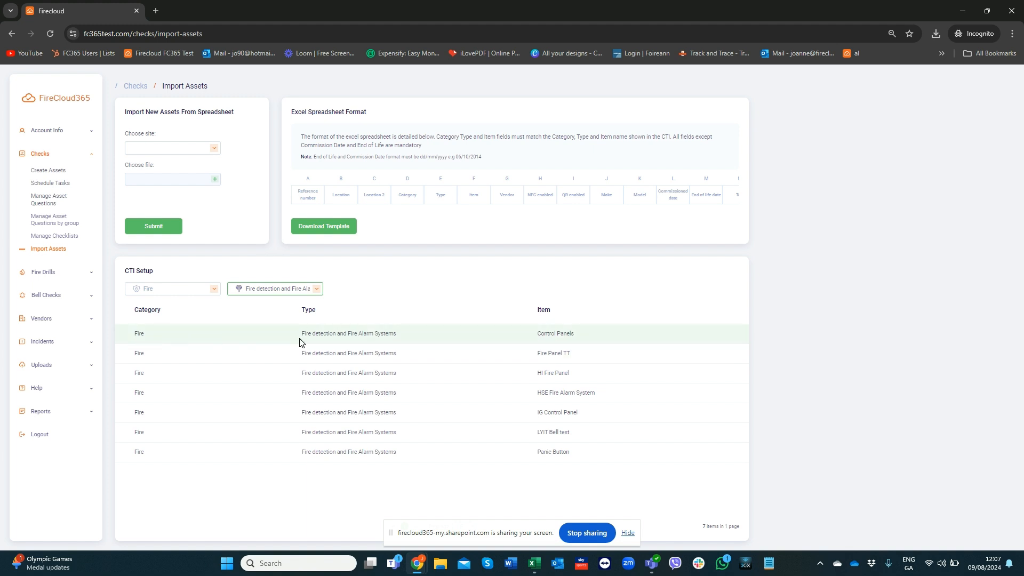
# Step: Copy the type name from the CTI list, then in Excel's template (81) set row 2's category to Fire and paste the copied type
pyautogui.moveTo(303, 334); pyautogui.dragTo(403, 340)
pyautogui.rightClick(385, 336)
pyautogui.click(404, 344)
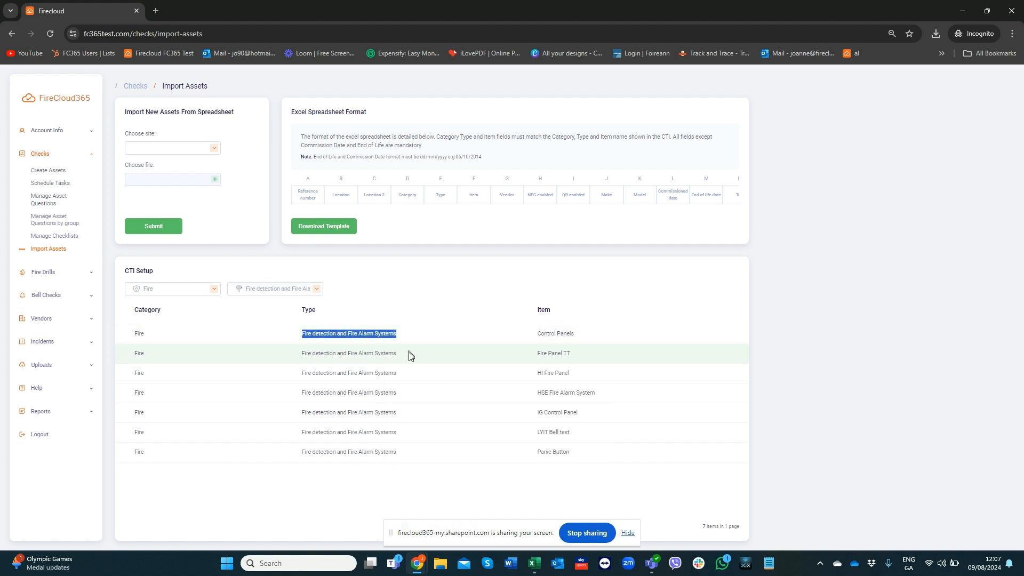
pyautogui.click(534, 562)
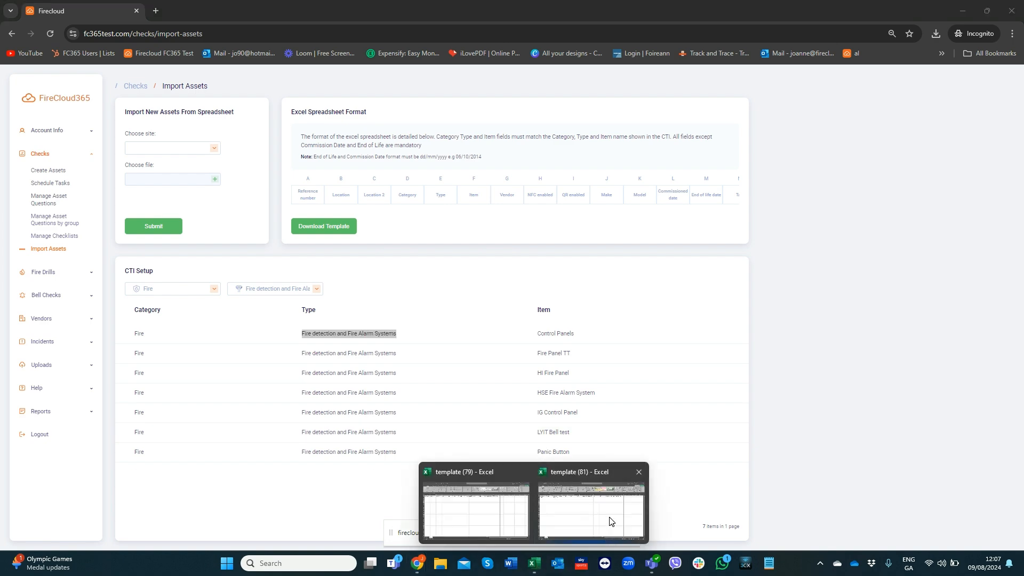
pyautogui.click(611, 521)
pyautogui.click(224, 146)
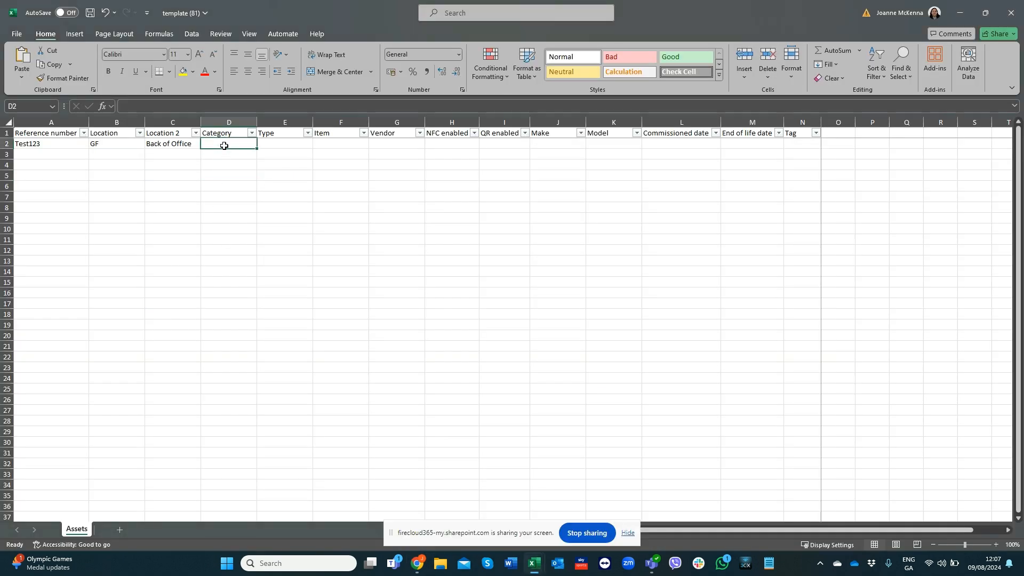
pyautogui.write('Fire')
pyautogui.press('Tab')
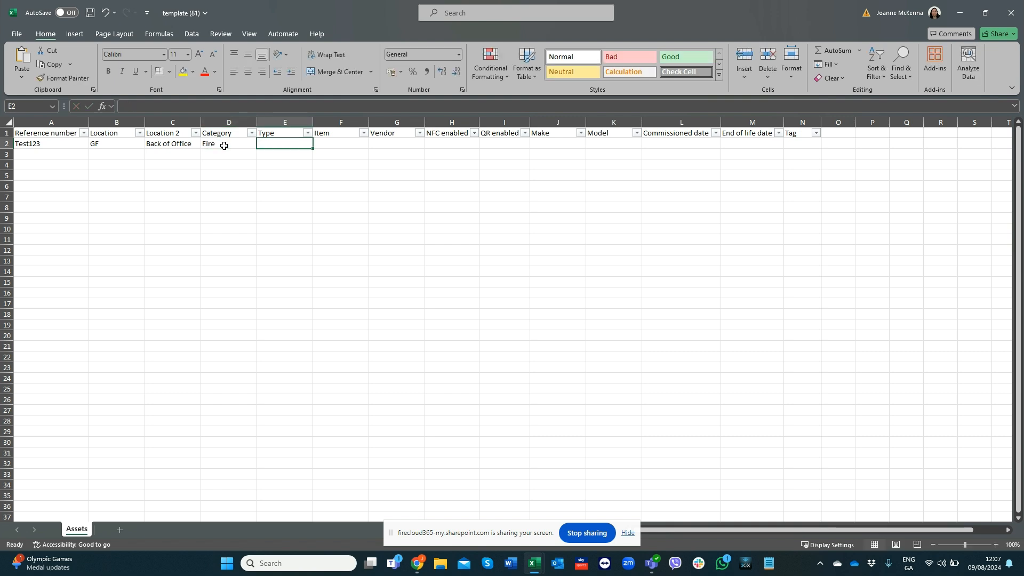
pyautogui.hotkey('ctrl', 'v')
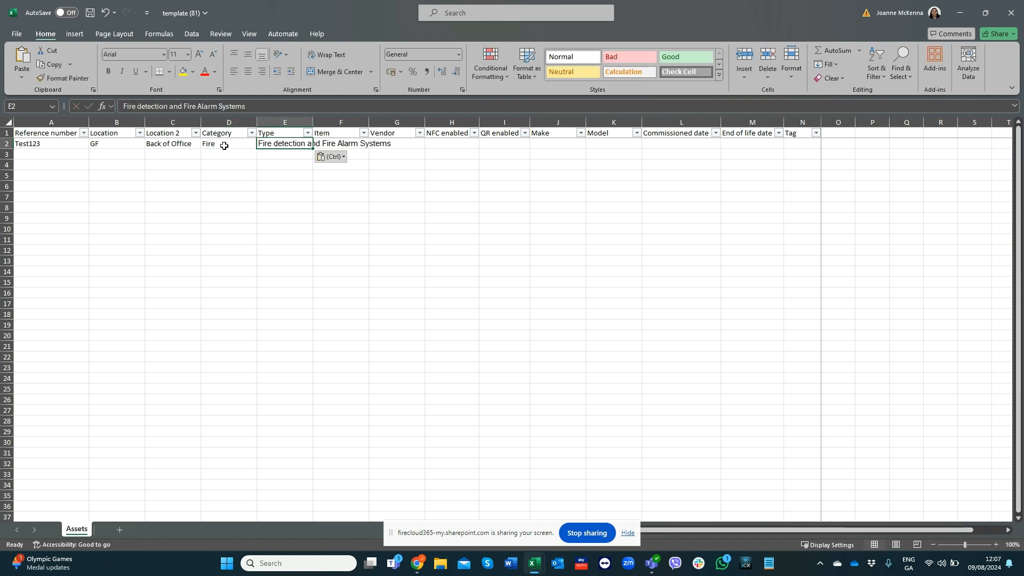
# Step: Enter Control Panels as the item in row 2
pyautogui.click(334, 140)
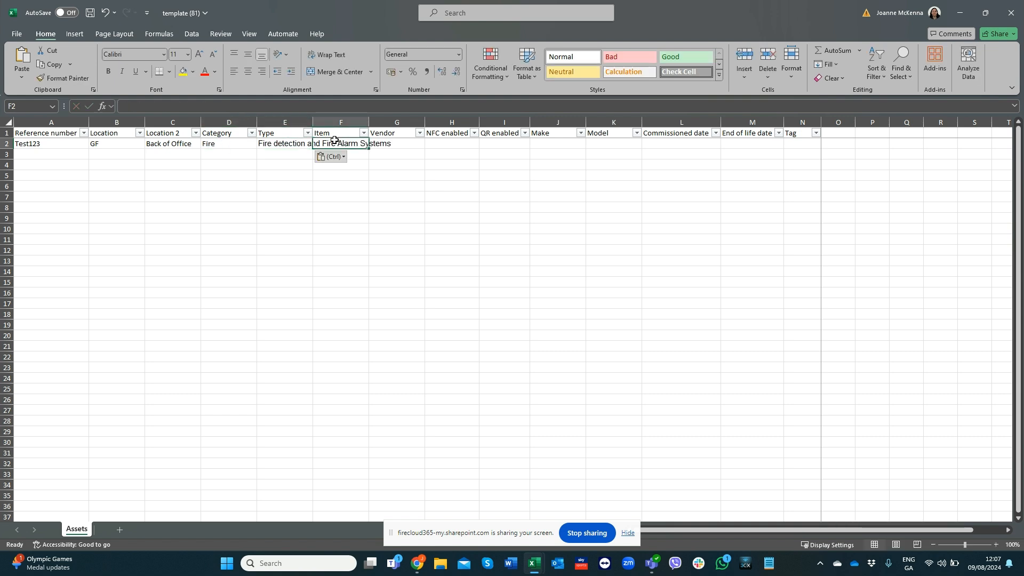
pyautogui.write('Control')
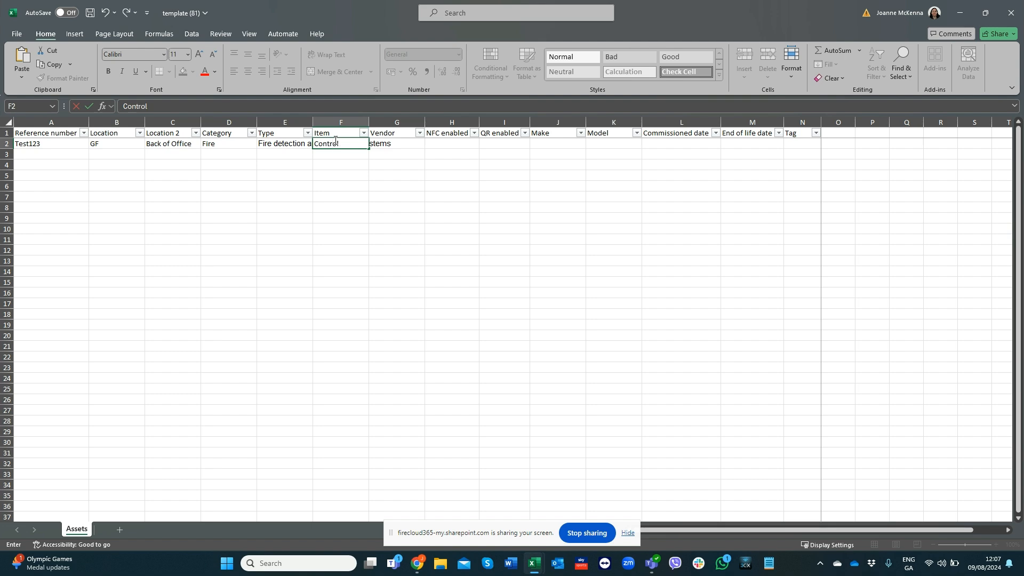
pyautogui.write(' Panels')
pyautogui.click(362, 210)
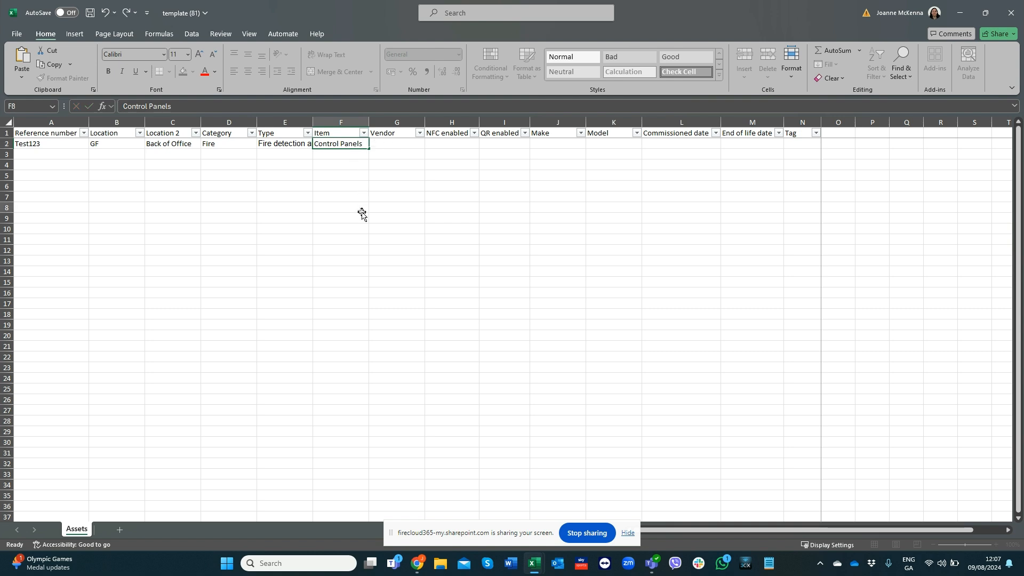
# Step: Switch to the Firecloud page in Chrome to check the CTI type and item names, then return to template (81) in Excel
pyautogui.moveTo(425, 563)
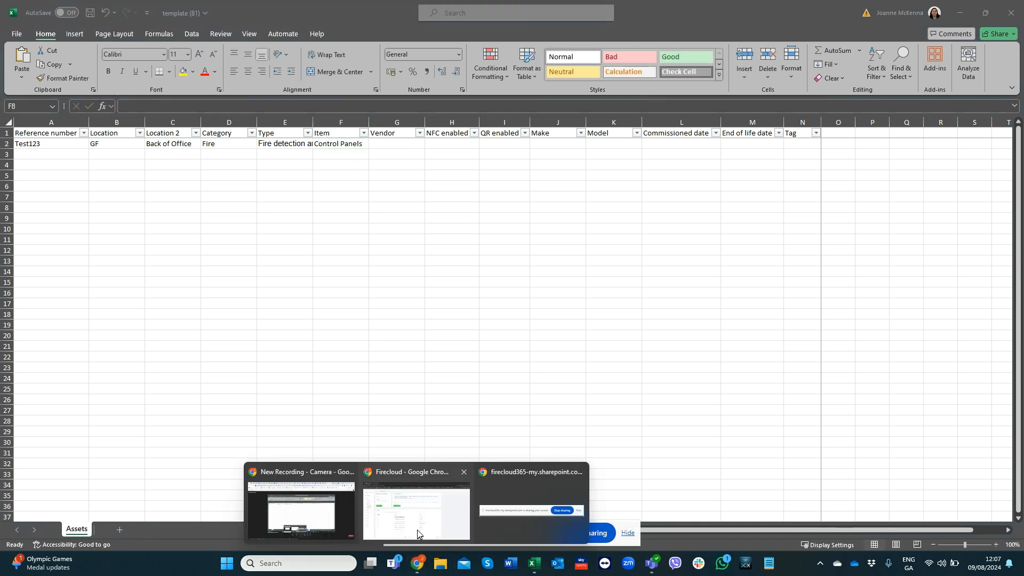
pyautogui.click(417, 529)
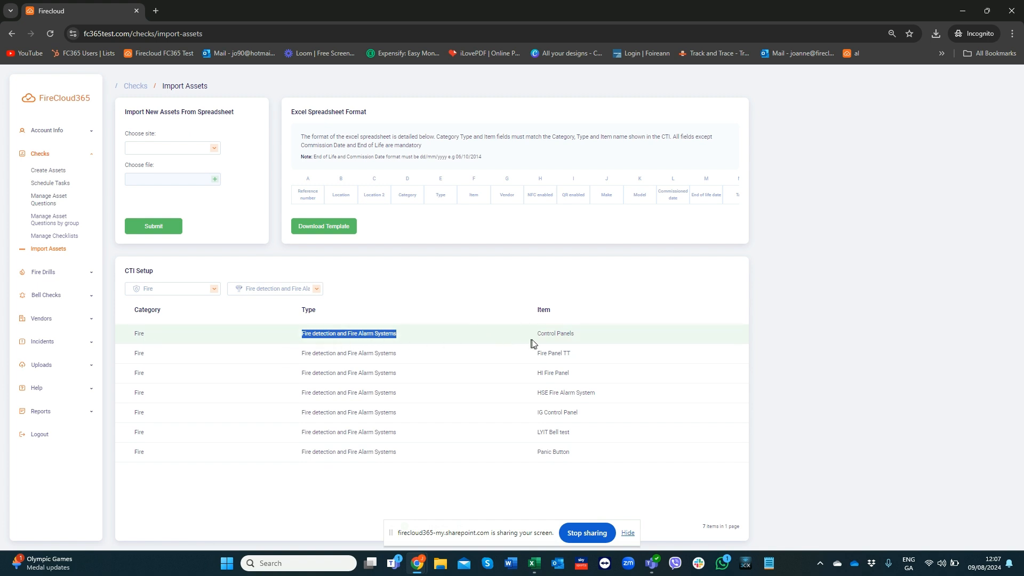
pyautogui.click(533, 564)
pyautogui.click(600, 512)
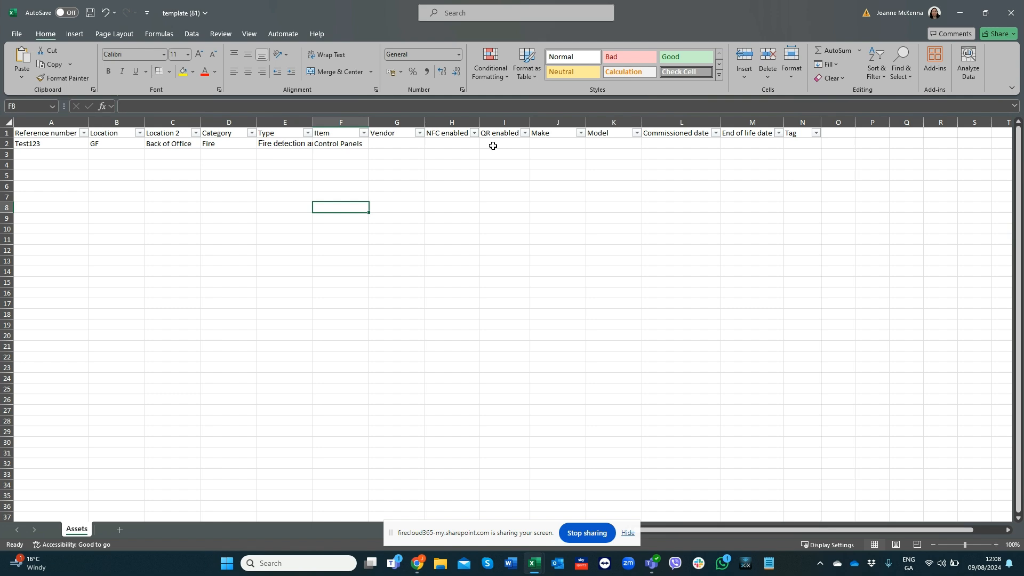
# Step: Set both NFC enabled and QR enabled to True for the asset in row 2
pyautogui.click(465, 145)
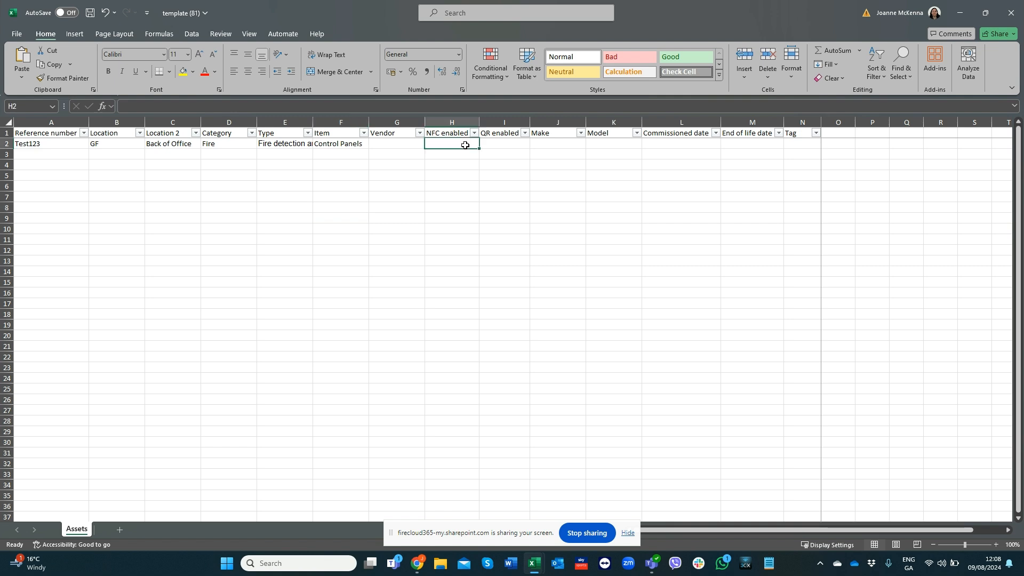
pyautogui.write('True')
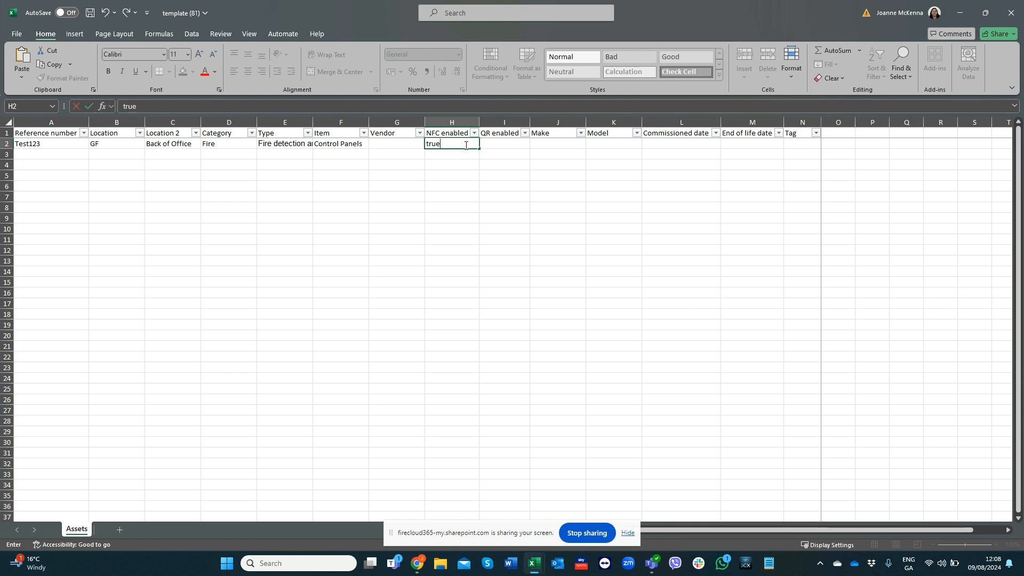
pyautogui.press('Tab')
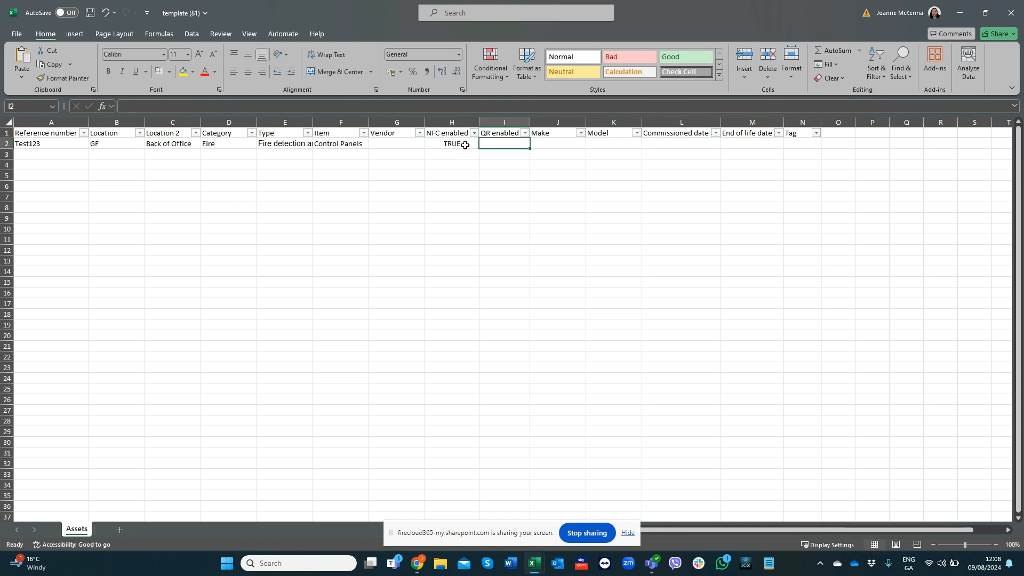
pyautogui.write('False')
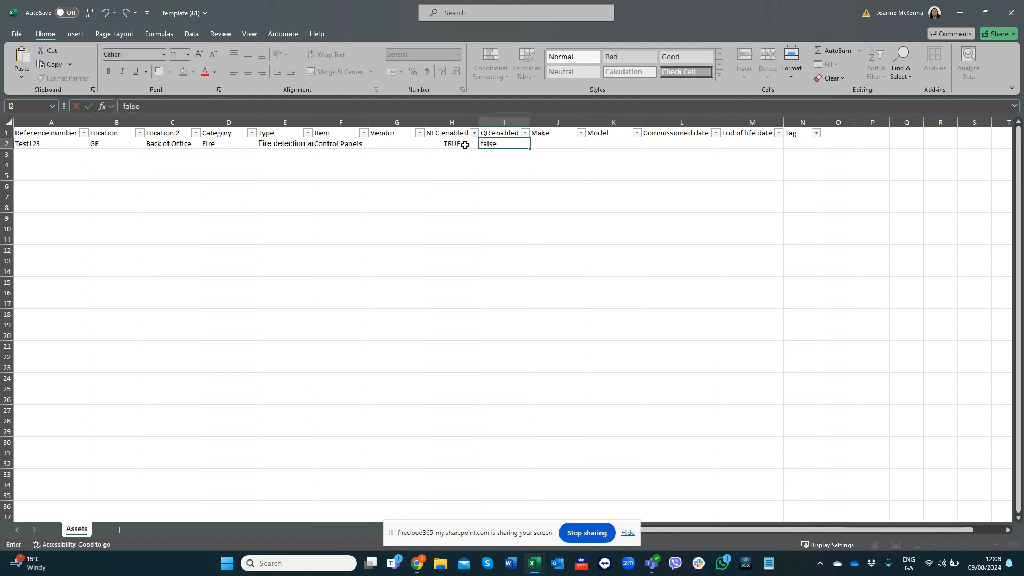
pyautogui.press('Tab')
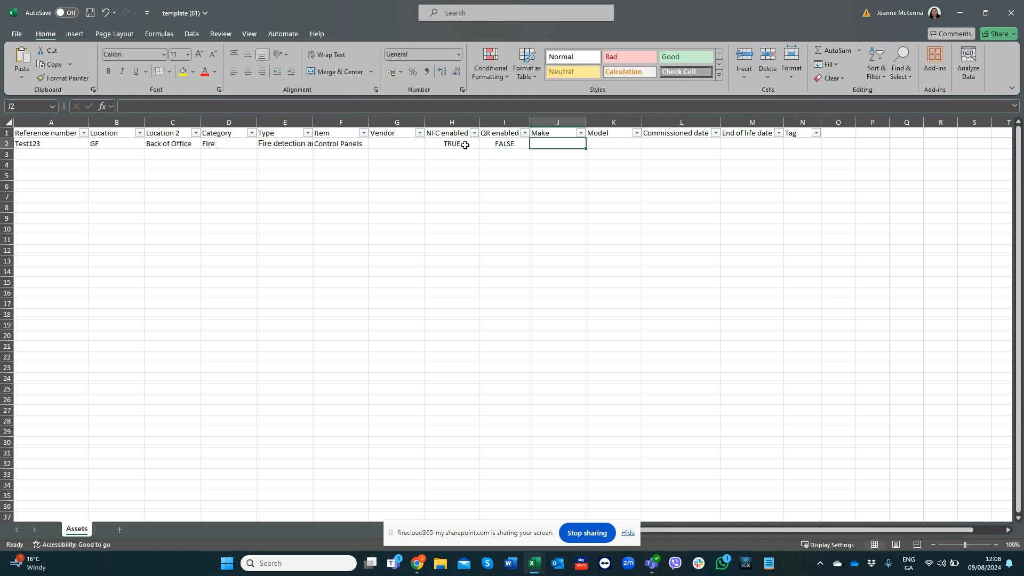
pyautogui.hotkey('shift', 'Tab')
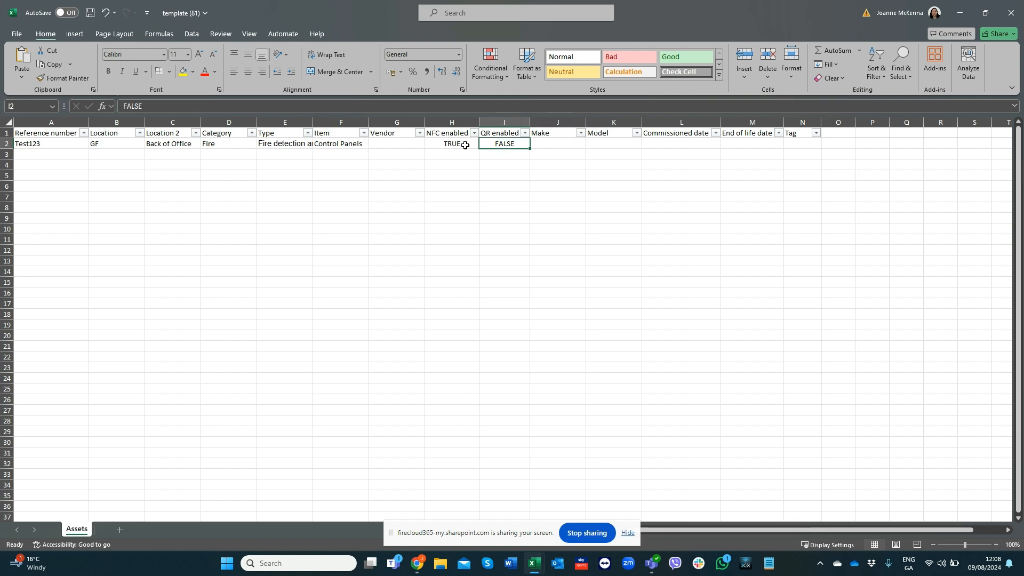
pyautogui.write('True')
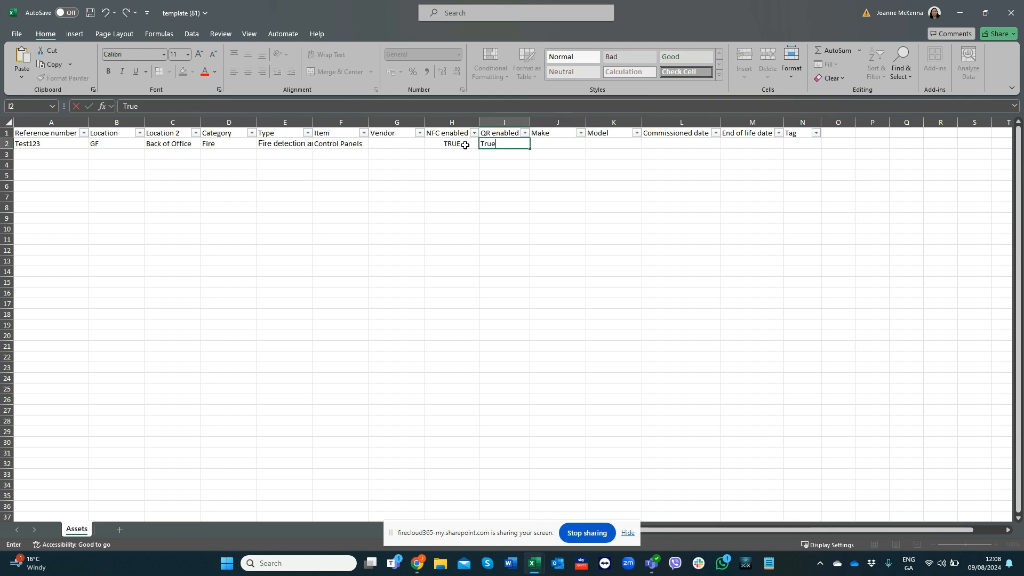
pyautogui.press('Tab')
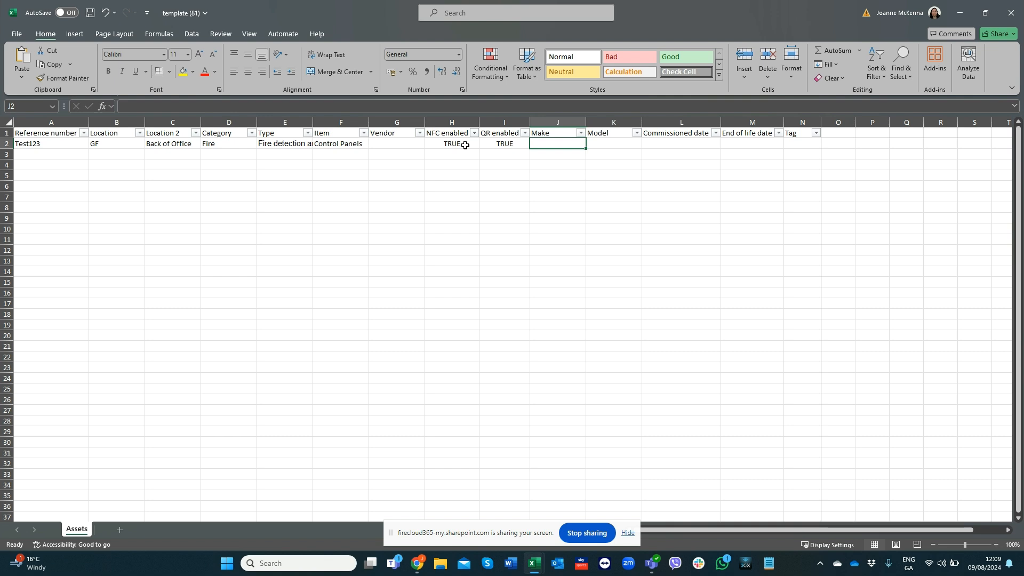
# Step: Enter Fire as the make and Panel as the model in row 2
pyautogui.write('Fi')
pyautogui.write('re')
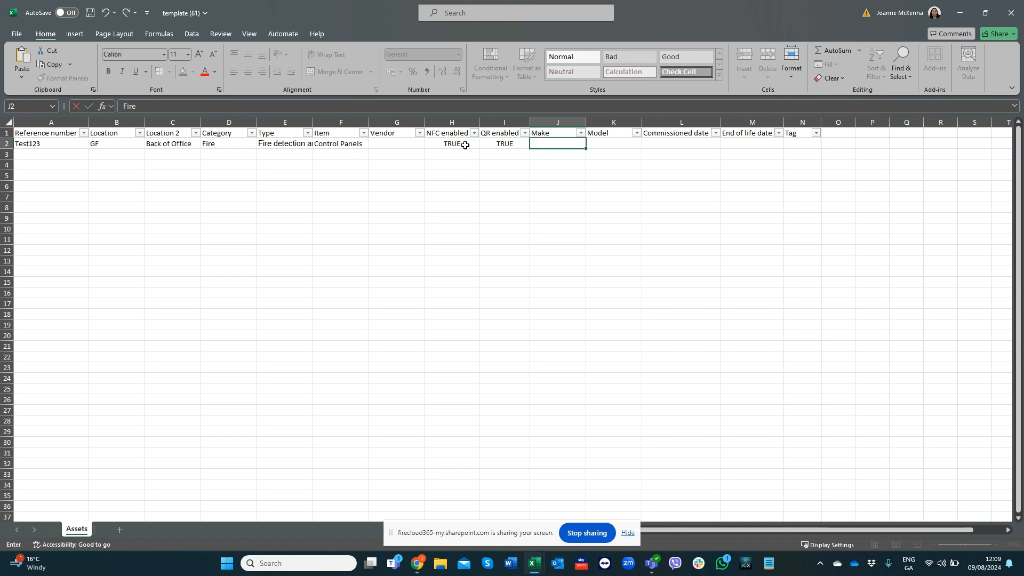
pyautogui.press('Tab')
pyautogui.write('Pan')
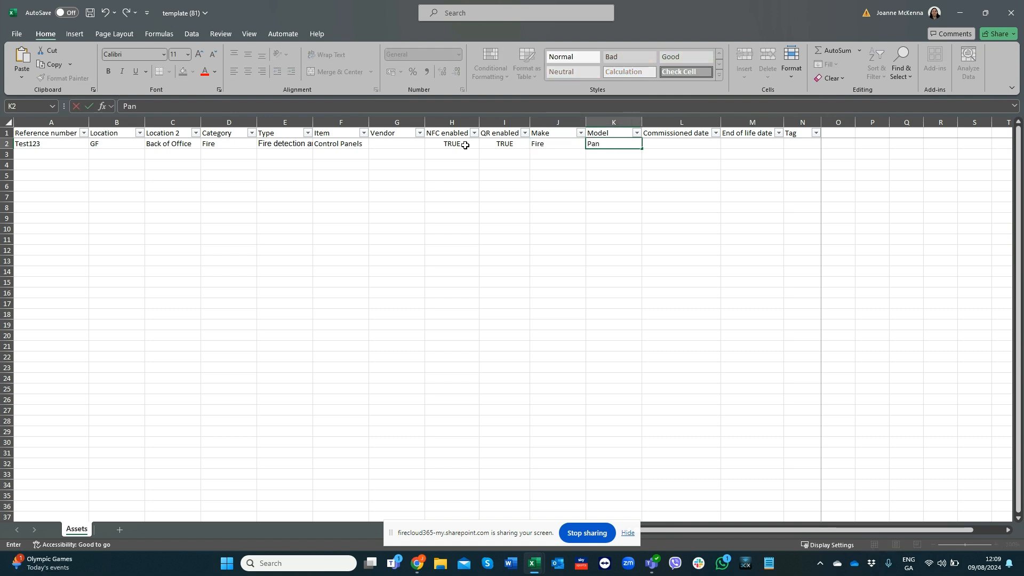
pyautogui.press('Tab')
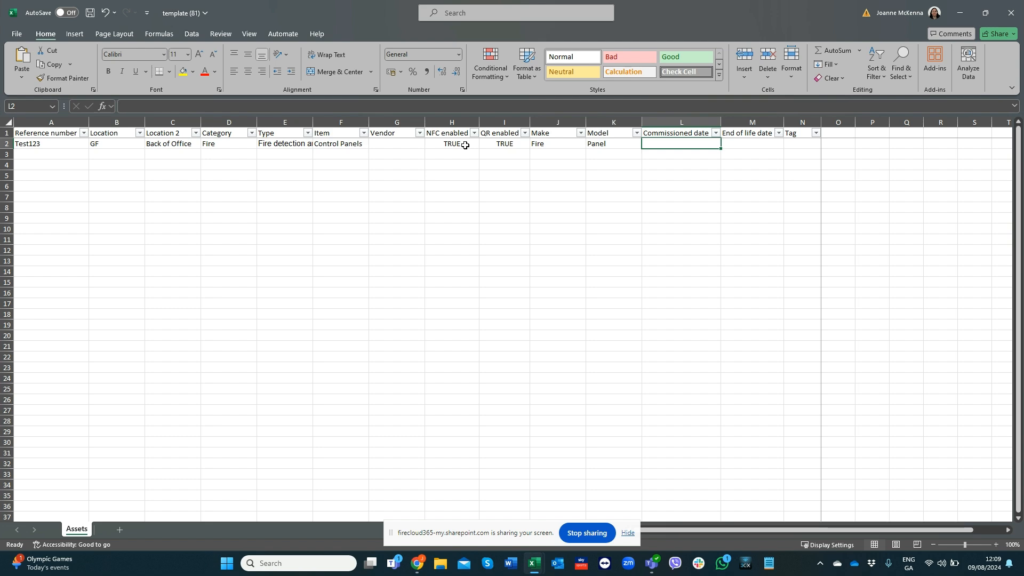
# Step: Leave both date fields in row 2 blank, enter 16584 as the tag and save the workbook
pyautogui.press('Tab')
pyautogui.press('Tab')
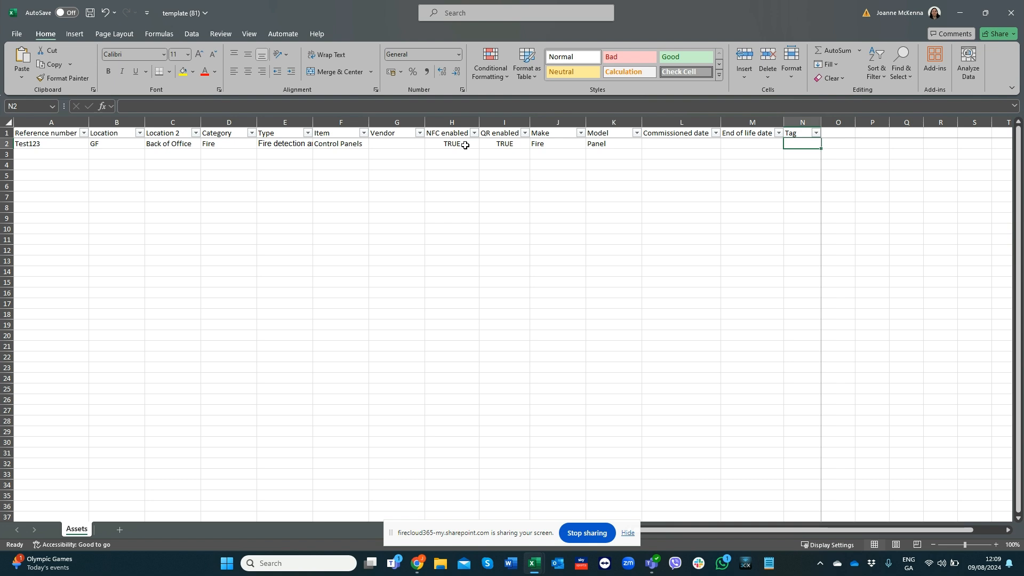
pyautogui.write('16584')
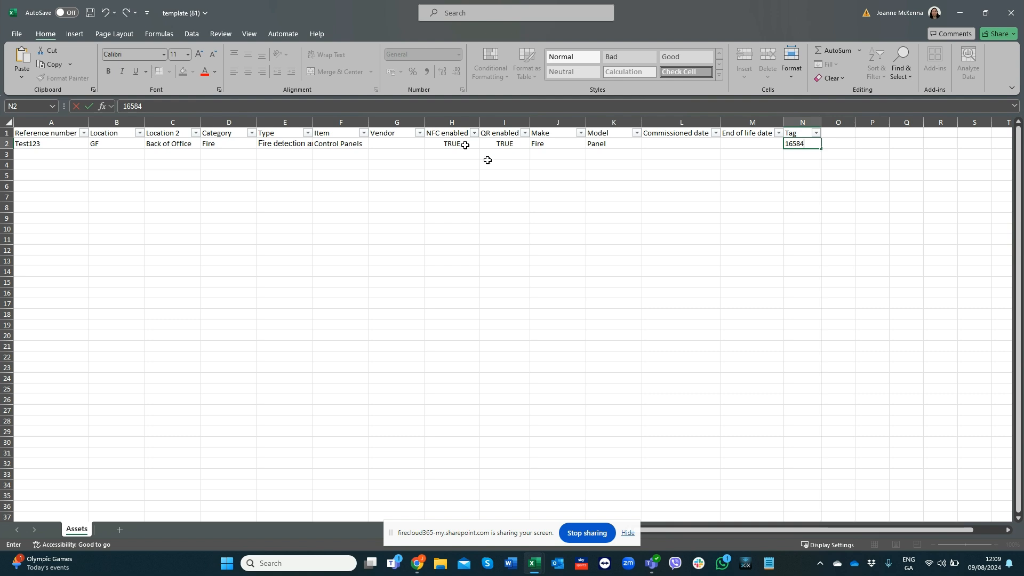
pyautogui.click(505, 217)
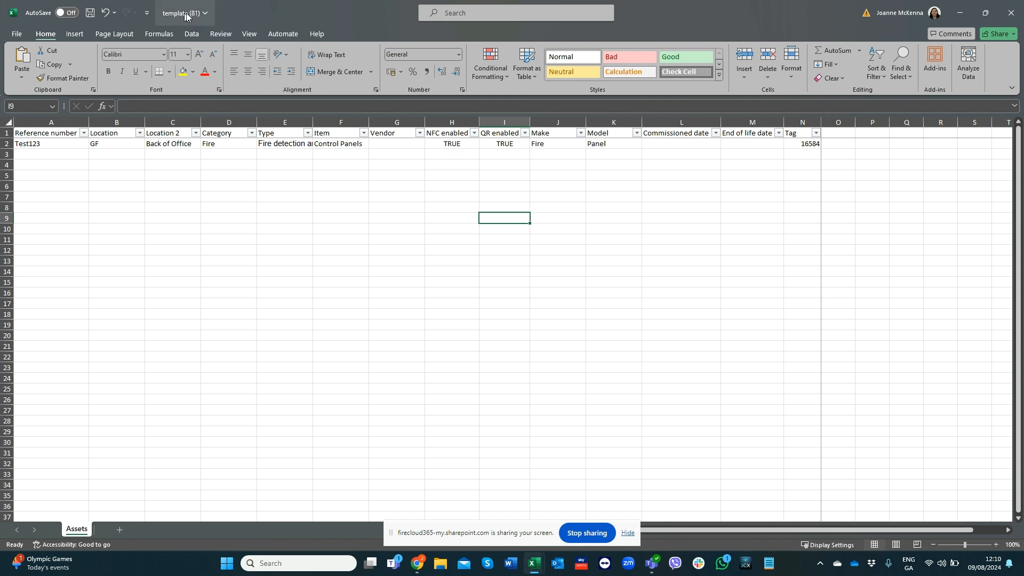
pyautogui.click(214, 218)
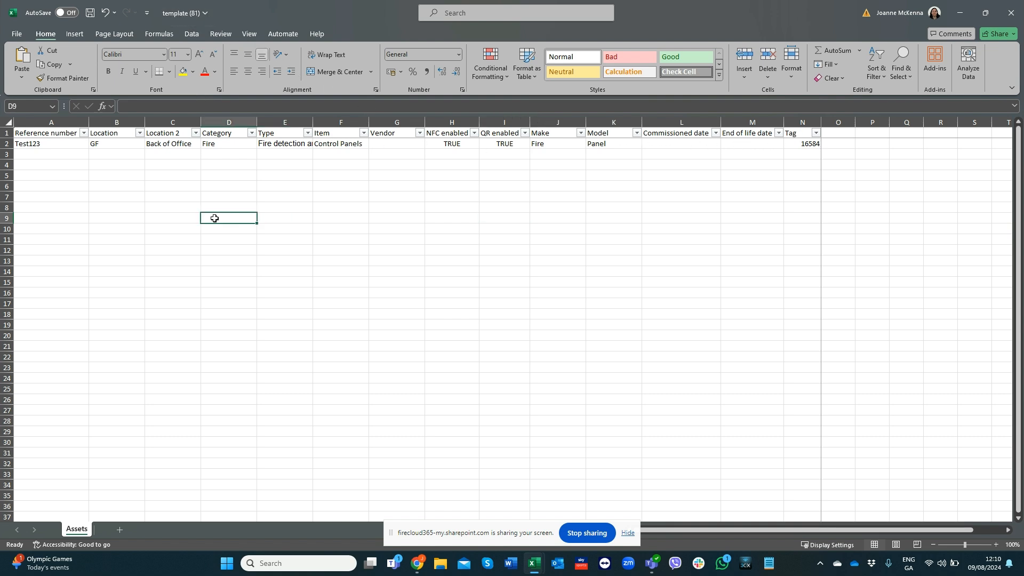
pyautogui.hotkey('ctrl', 's')
# Step: Switch to the Firecloud page in Chrome and choose Testing as the site for the asset import
pyautogui.moveTo(420, 568)
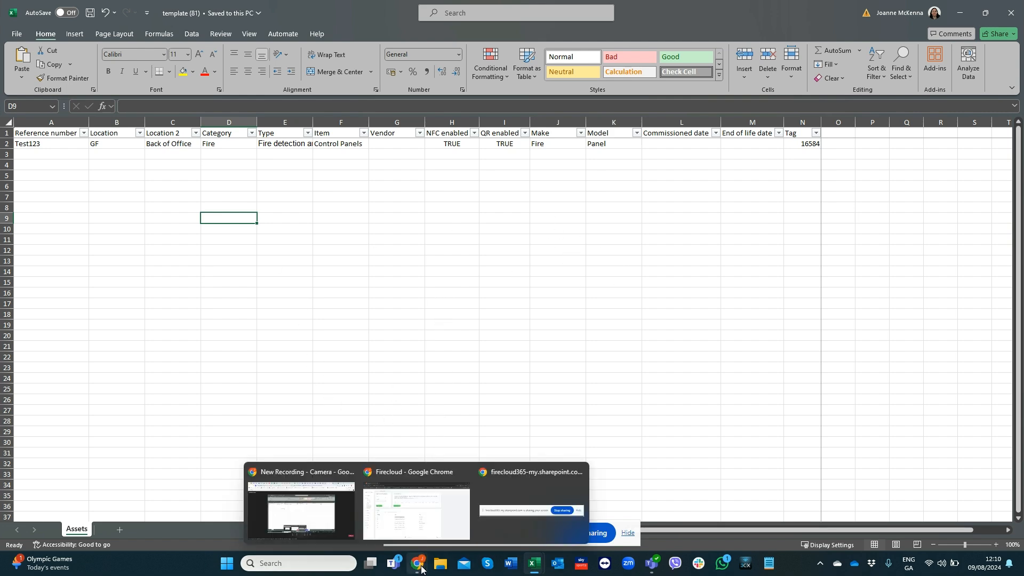
pyautogui.click(427, 536)
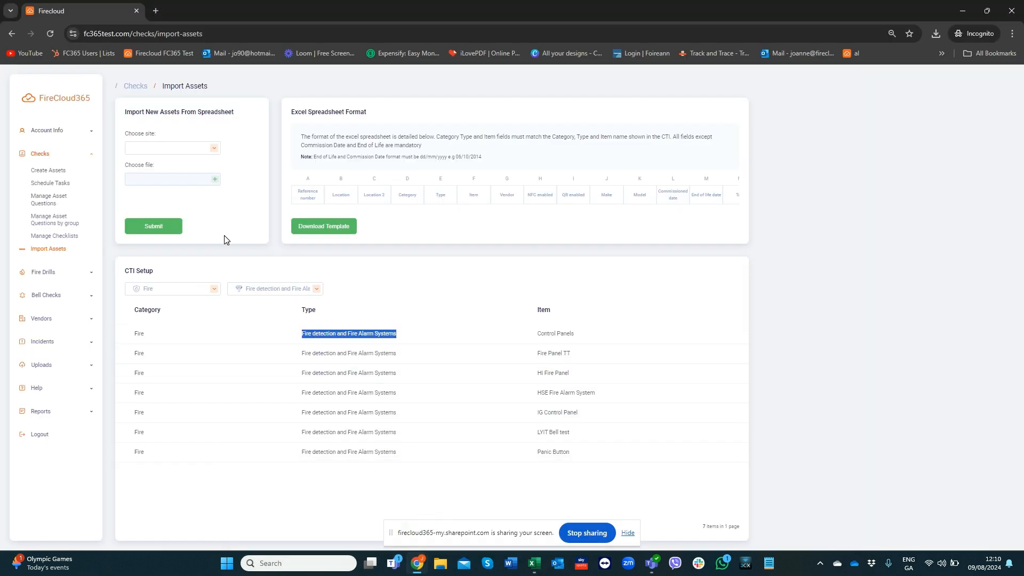
pyautogui.click(169, 154)
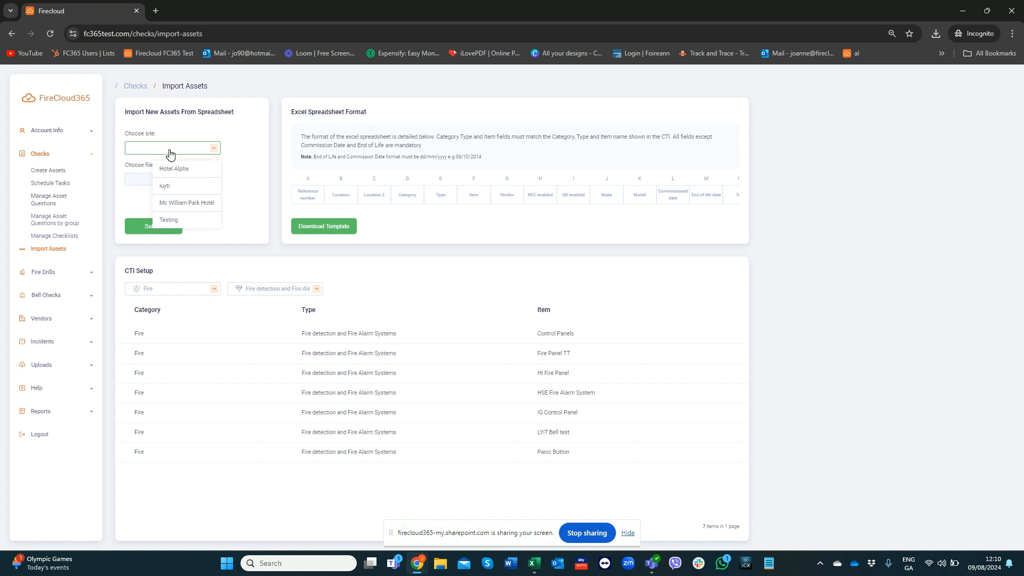
pyautogui.click(168, 221)
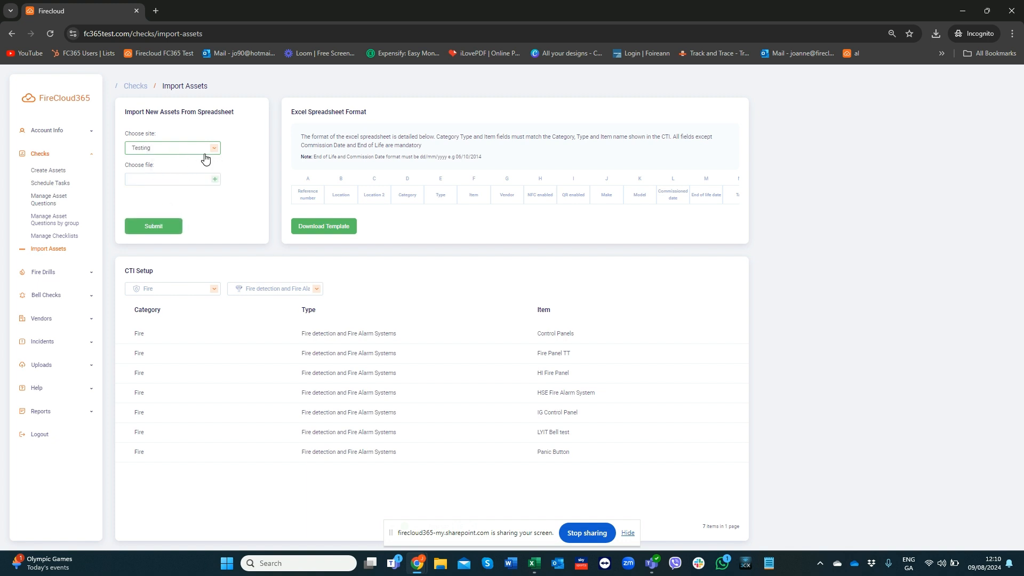
# Step: Select template (81) from the Downloads folder as the import file and submit the import
pyautogui.click(215, 183)
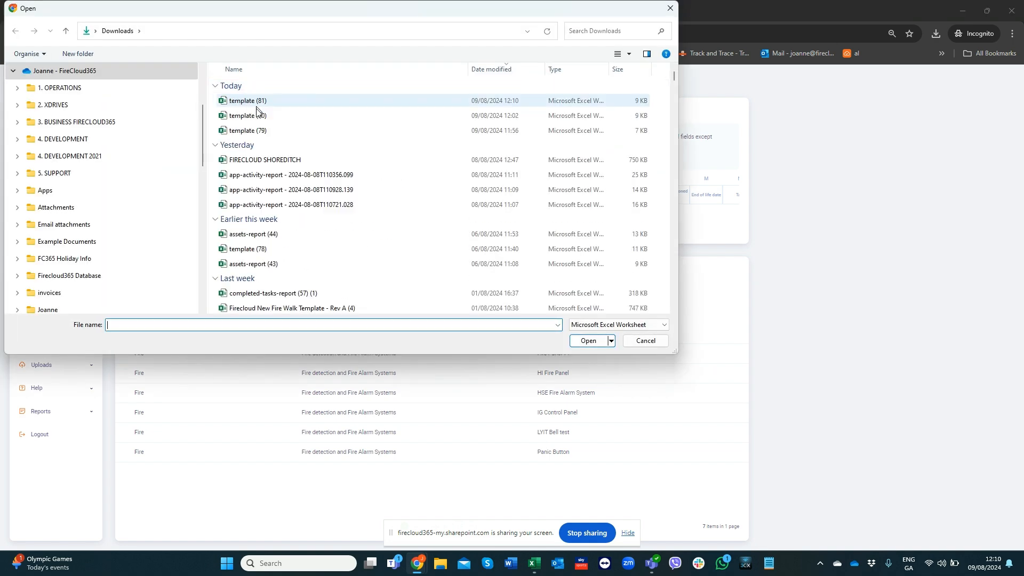
pyautogui.click(259, 103)
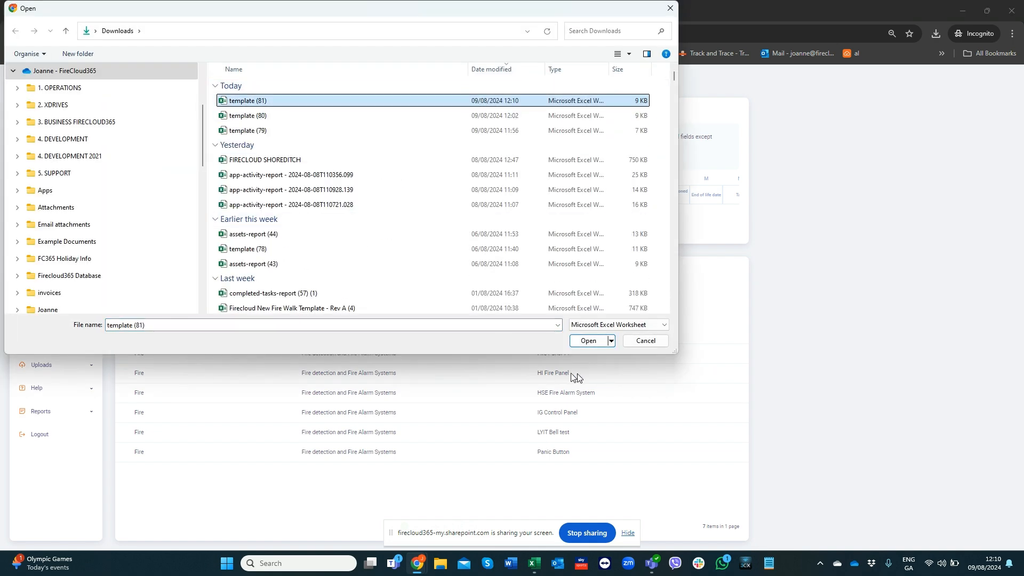
pyautogui.click(588, 340)
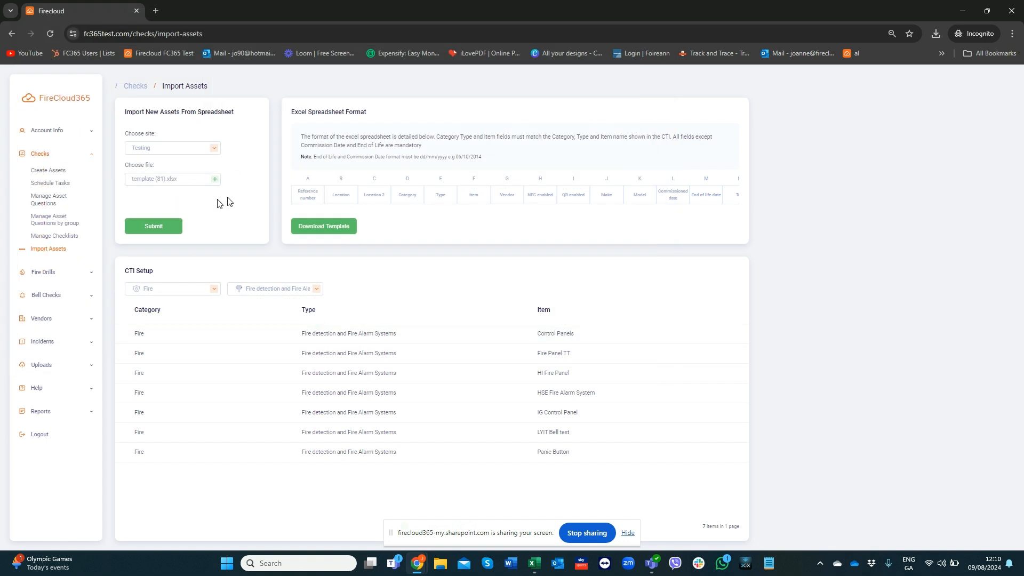
pyautogui.click(152, 229)
# Step: Open the Test123 asset's details from the asset list, view its question editing form and cancel back out of it
pyautogui.click(60, 175)
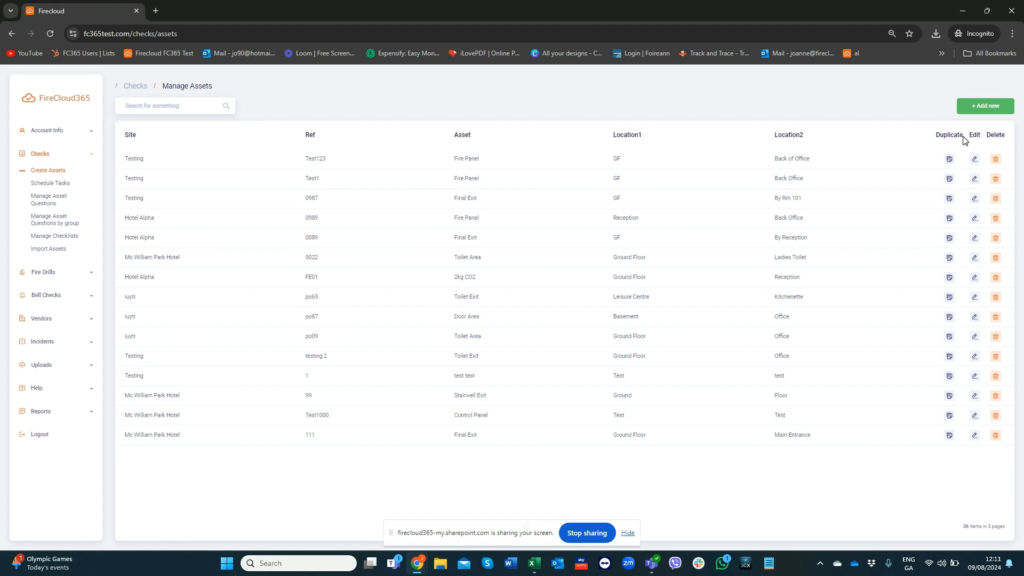
pyautogui.click(976, 159)
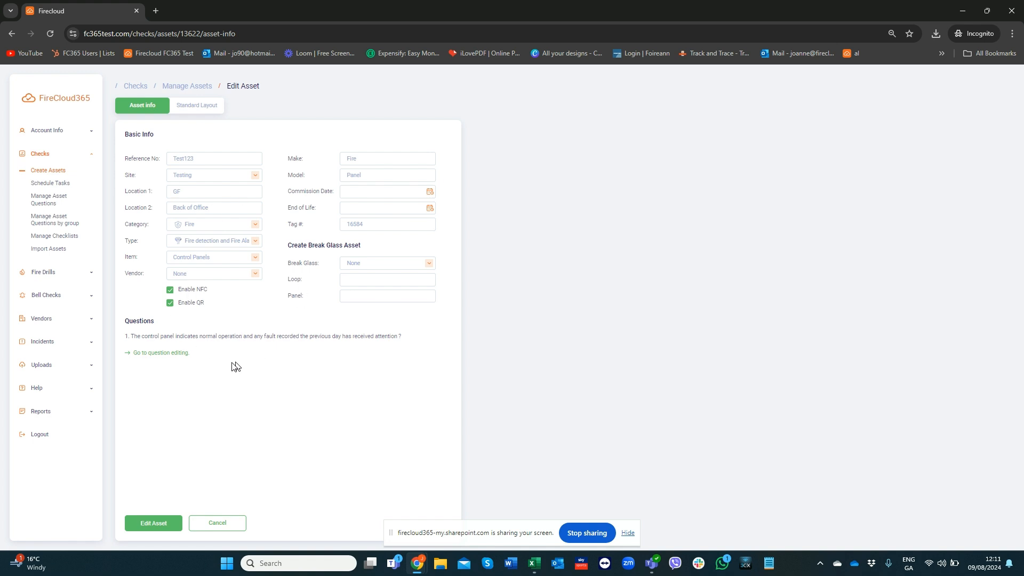
pyautogui.click(167, 354)
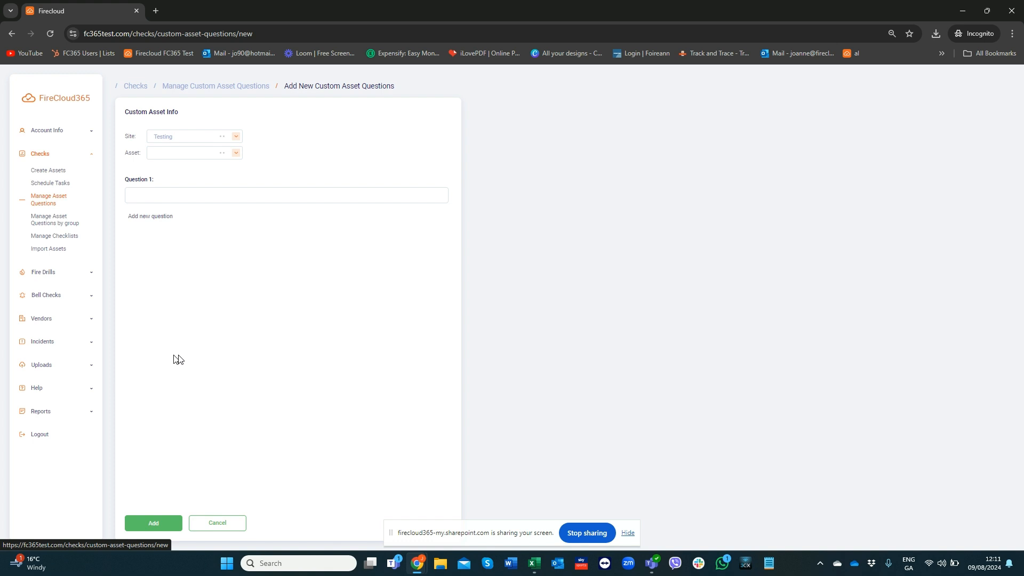
pyautogui.click(213, 526)
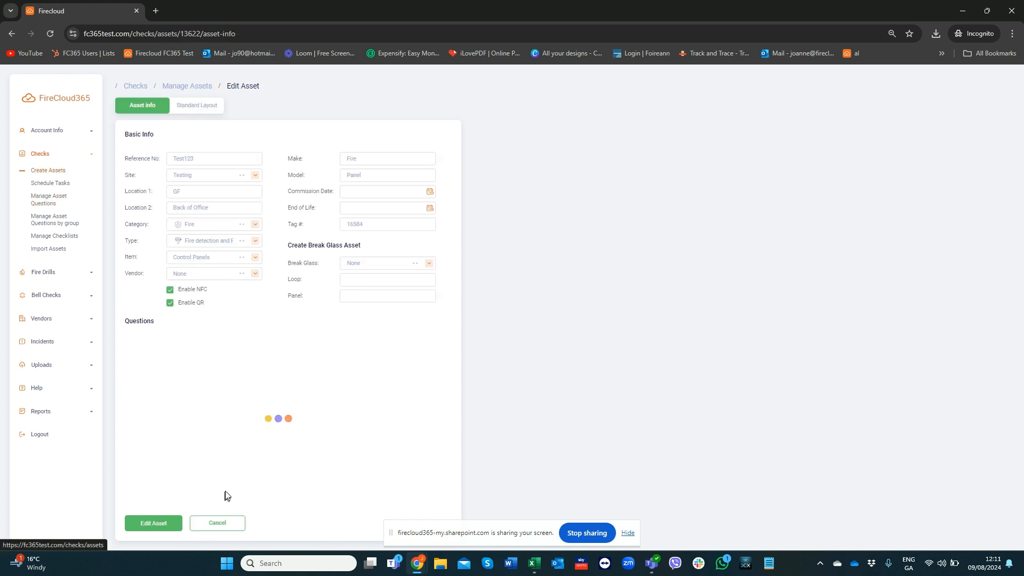